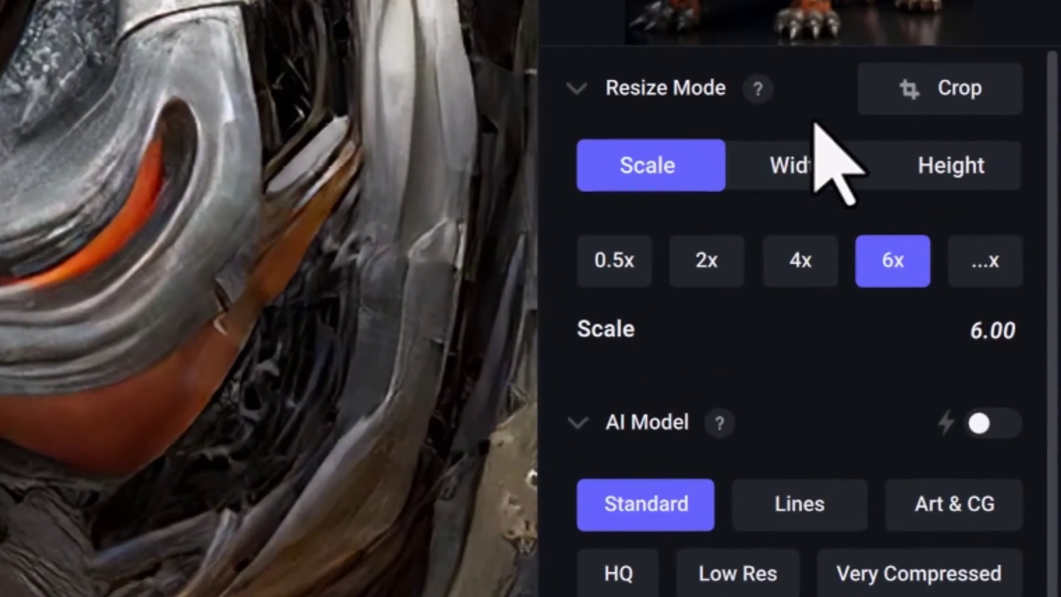
Resize by output width and show the width in inches (20.48 in).
{"action": "left_click", "coordinate": [788, 169]}
{"action": "left_click", "coordinate": [998, 177]}
{"action": "left_click", "coordinate": [808, 165]}
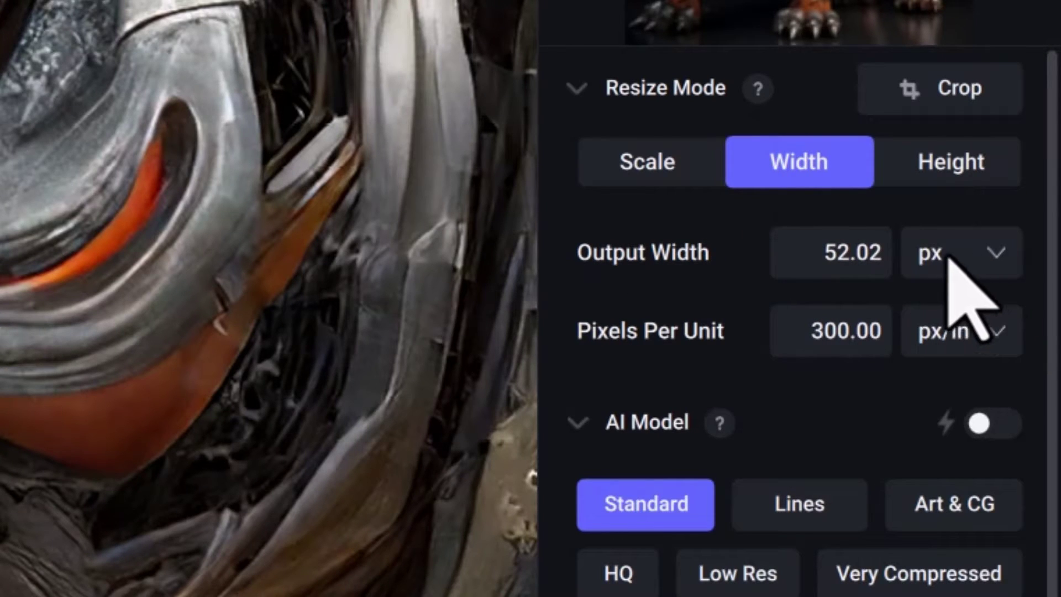
{"action": "left_click", "coordinate": [995, 259]}
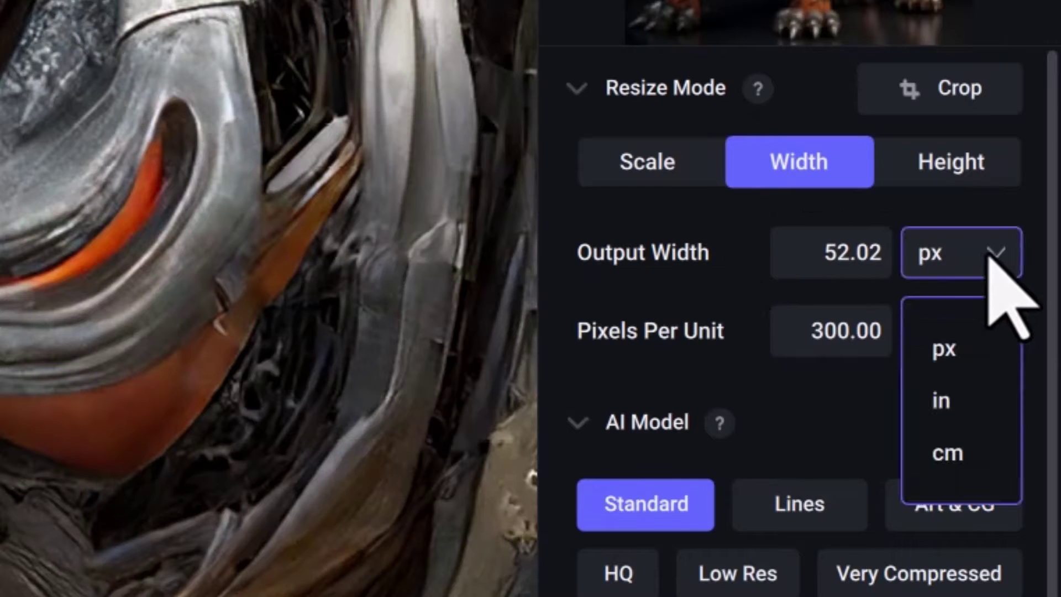
{"action": "left_click", "coordinate": [961, 398]}
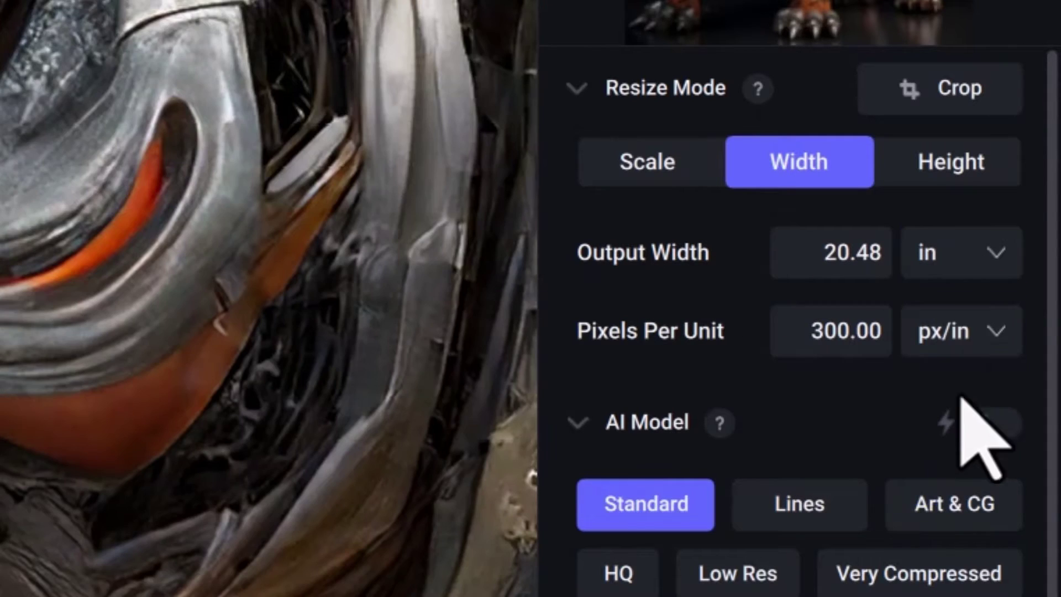
Lower the resolution to 72 pixels per inch, giving a 1.44 upscale.
{"action": "left_click", "coordinate": [983, 332]}
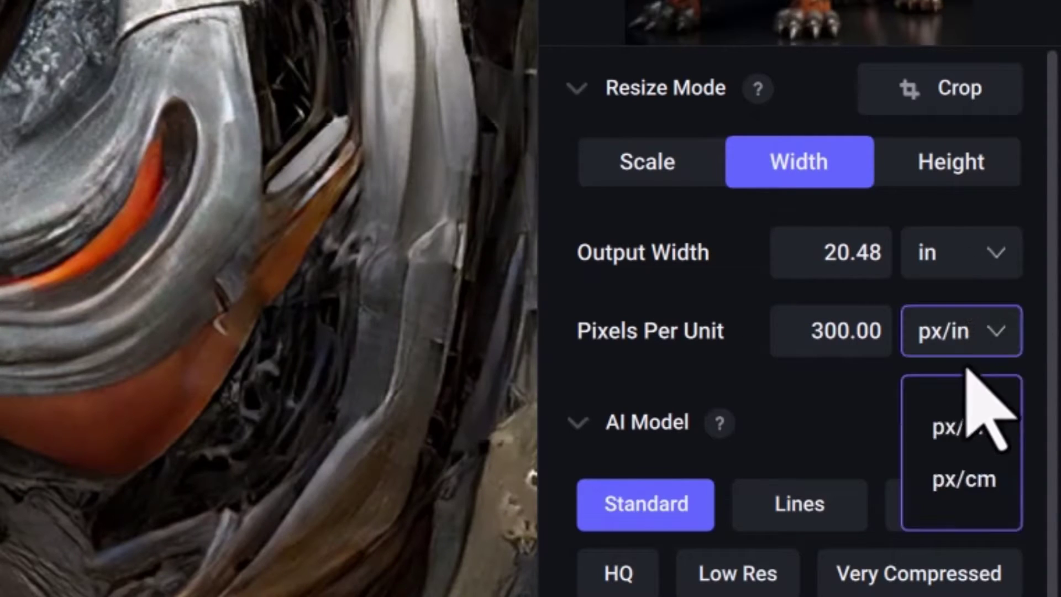
{"action": "left_click", "coordinate": [644, 332]}
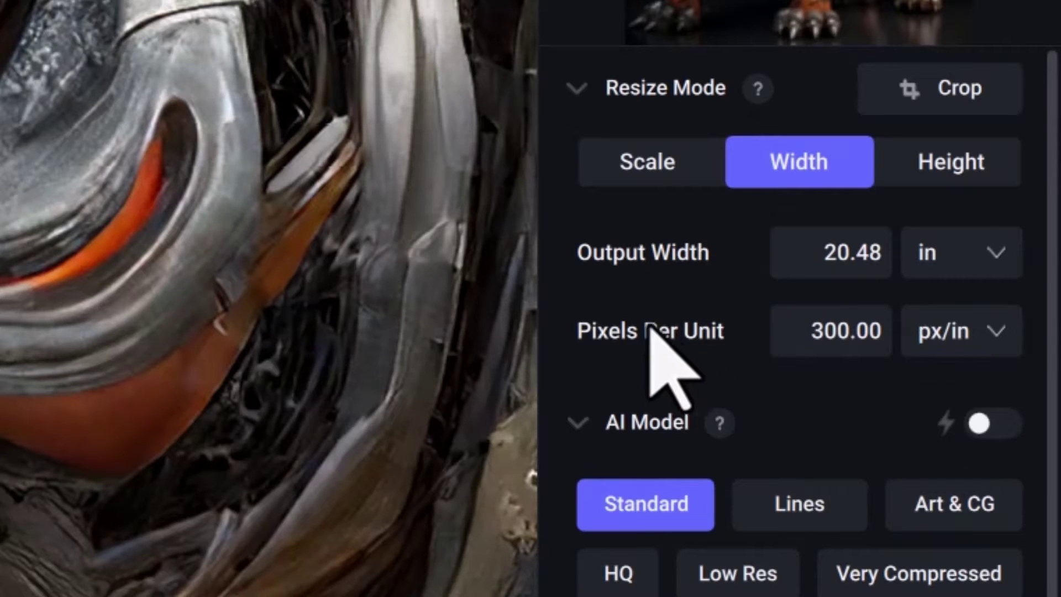
{"action": "left_click", "coordinate": [946, 342]}
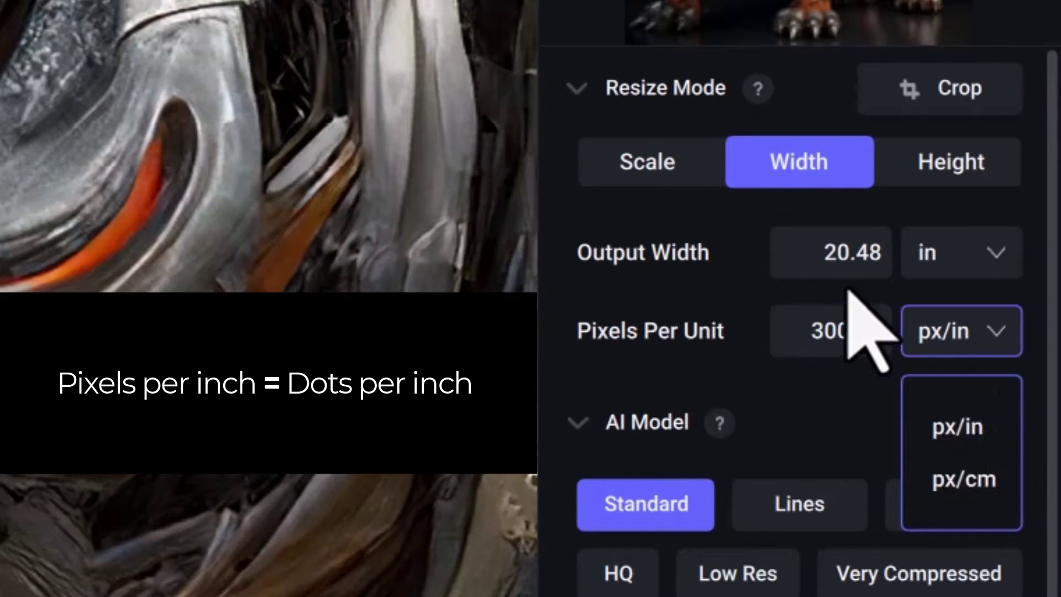
{"action": "left_click", "coordinate": [583, 258]}
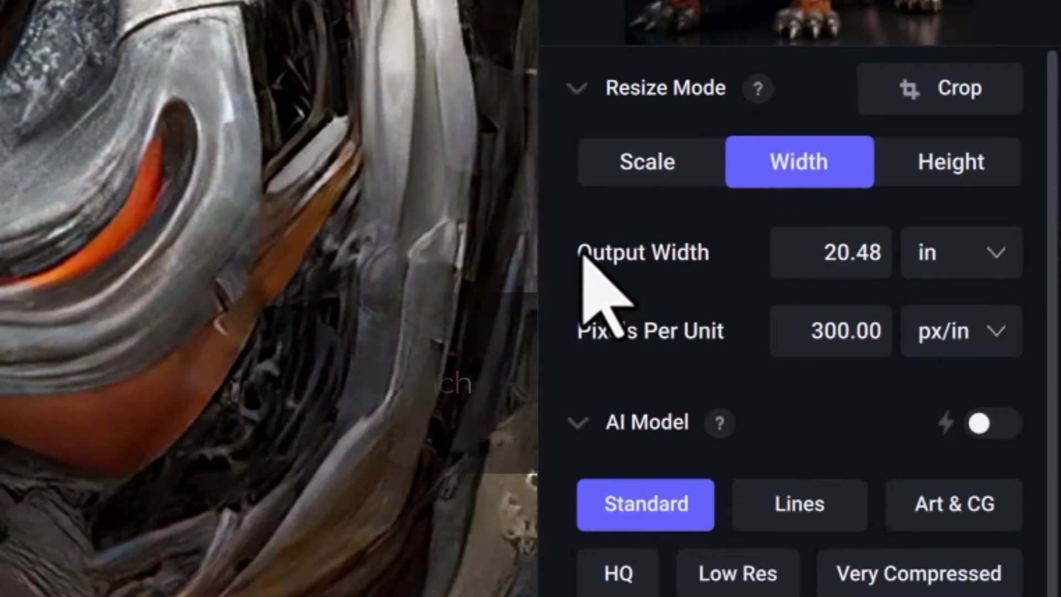
{"action": "left_click", "coordinate": [808, 330]}
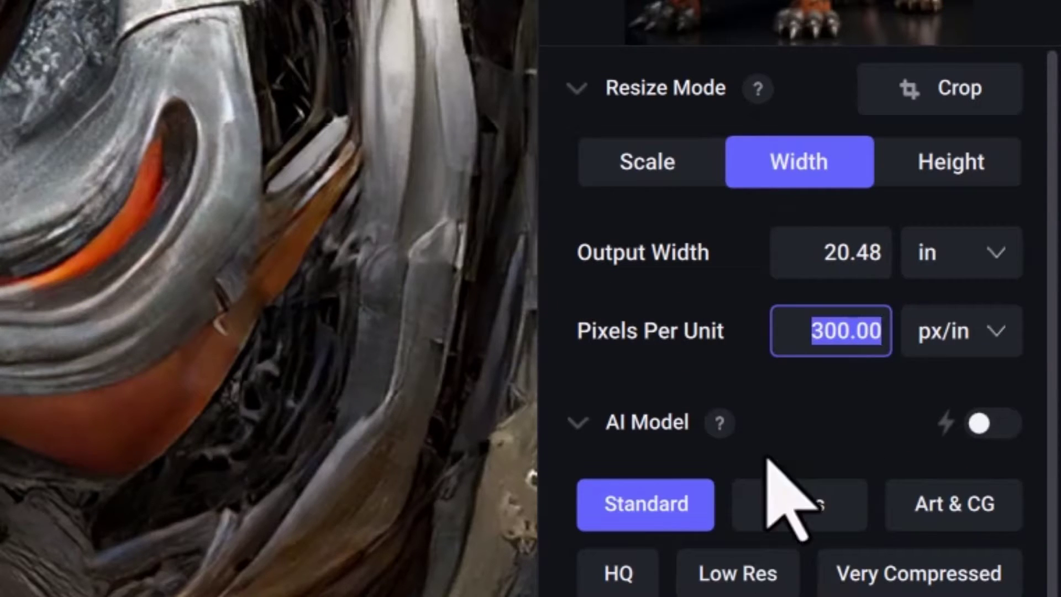
{"action": "left_click", "coordinate": [808, 250]}
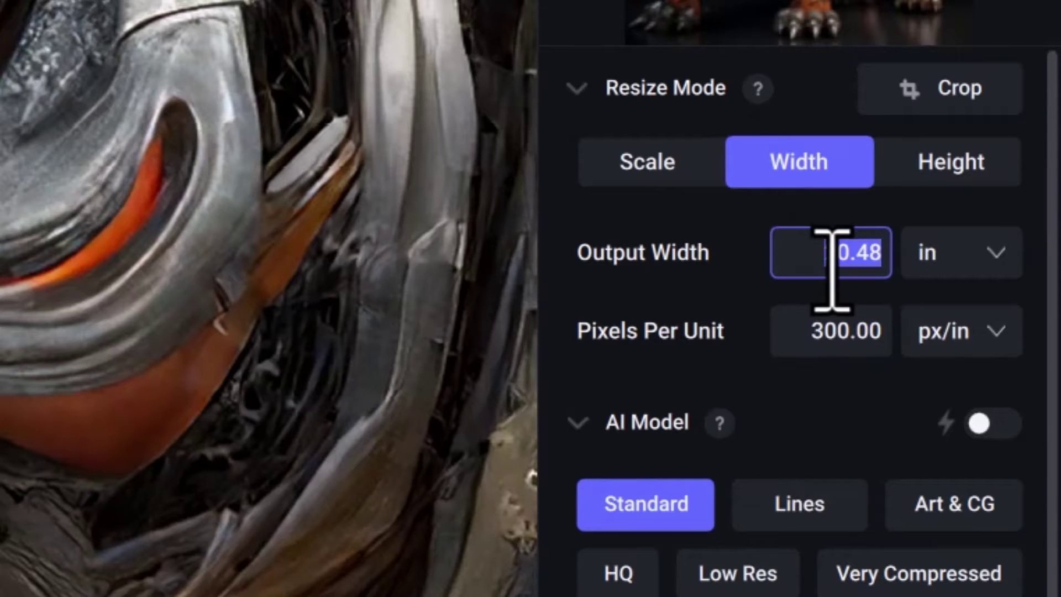
{"action": "left_click", "coordinate": [812, 332]}
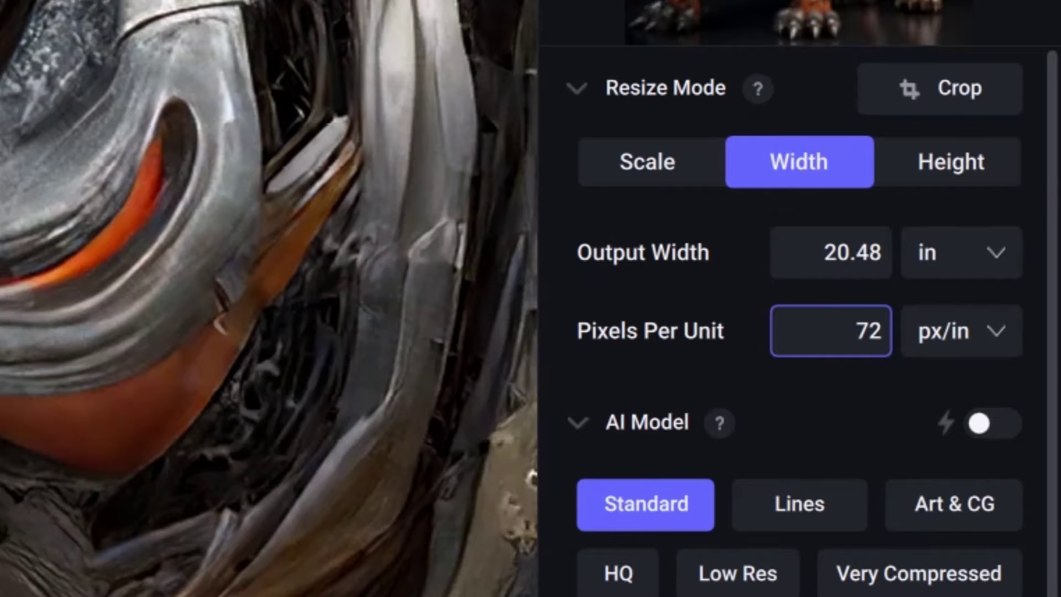
{"action": "key", "text": "Return"}
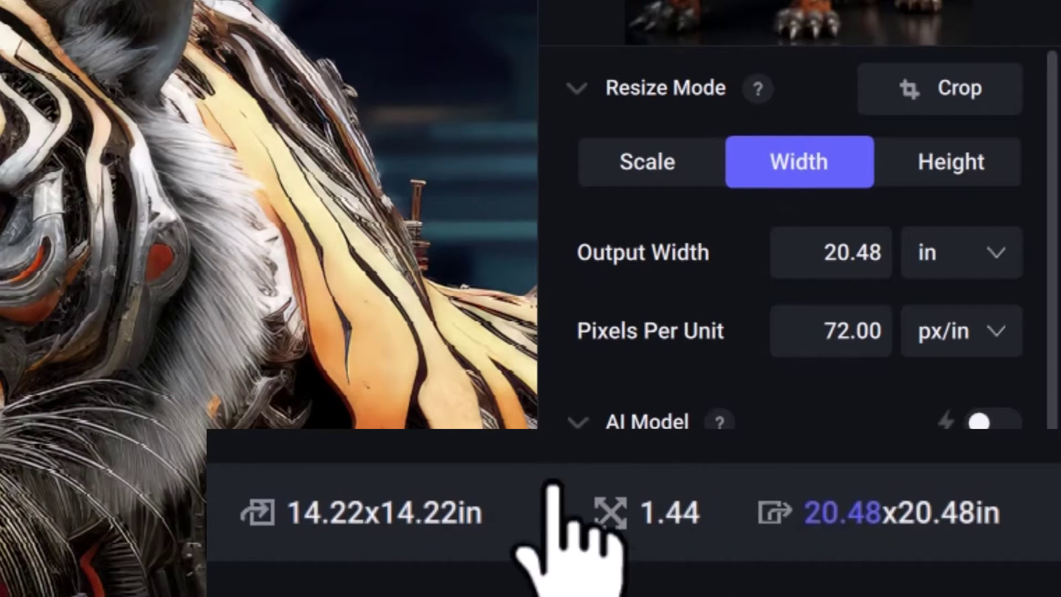
Set the resolution to 300 pixels per inch and the output width to 15 inches.
{"action": "left_click", "coordinate": [831, 334]}
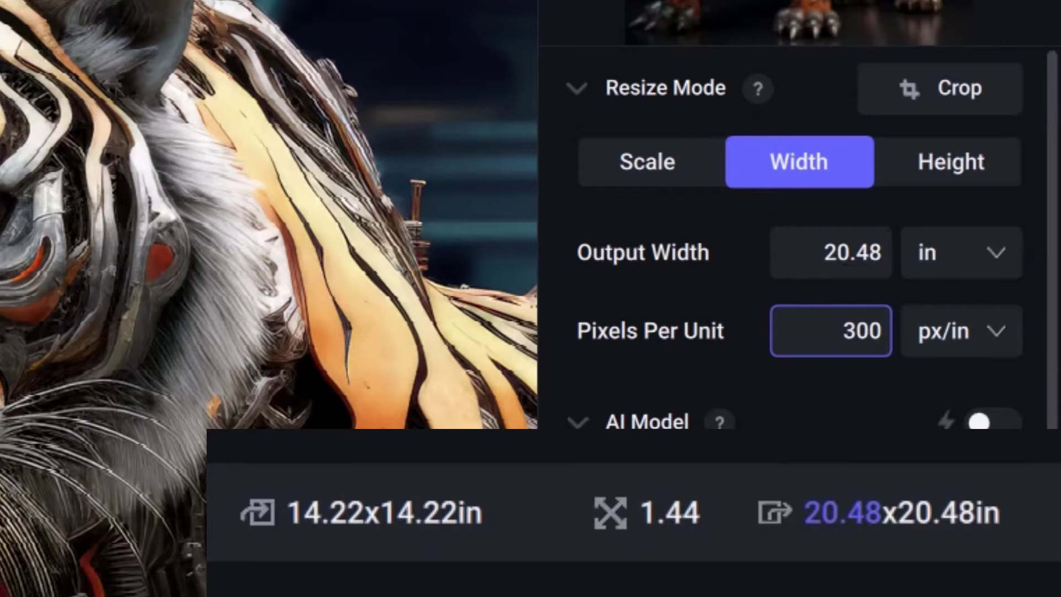
{"action": "key", "text": "Return"}
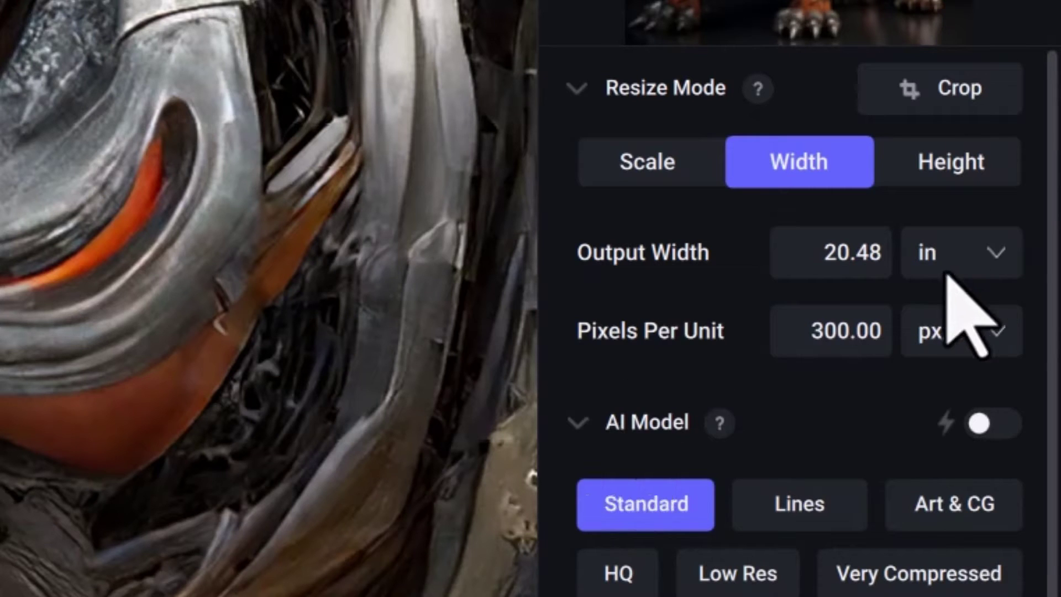
{"action": "left_click", "coordinate": [803, 252]}
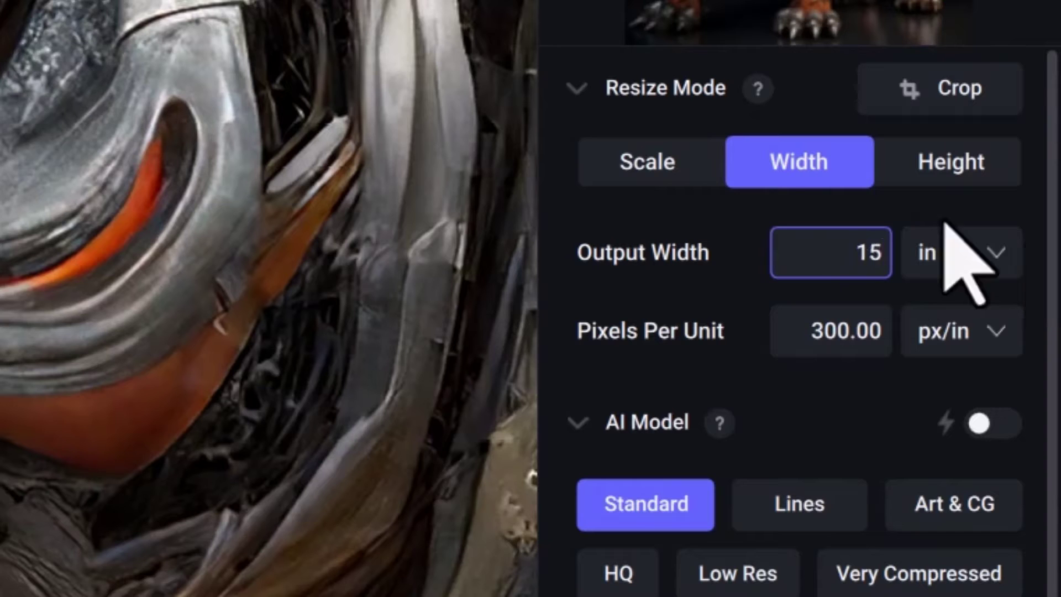
{"action": "key", "text": "Return"}
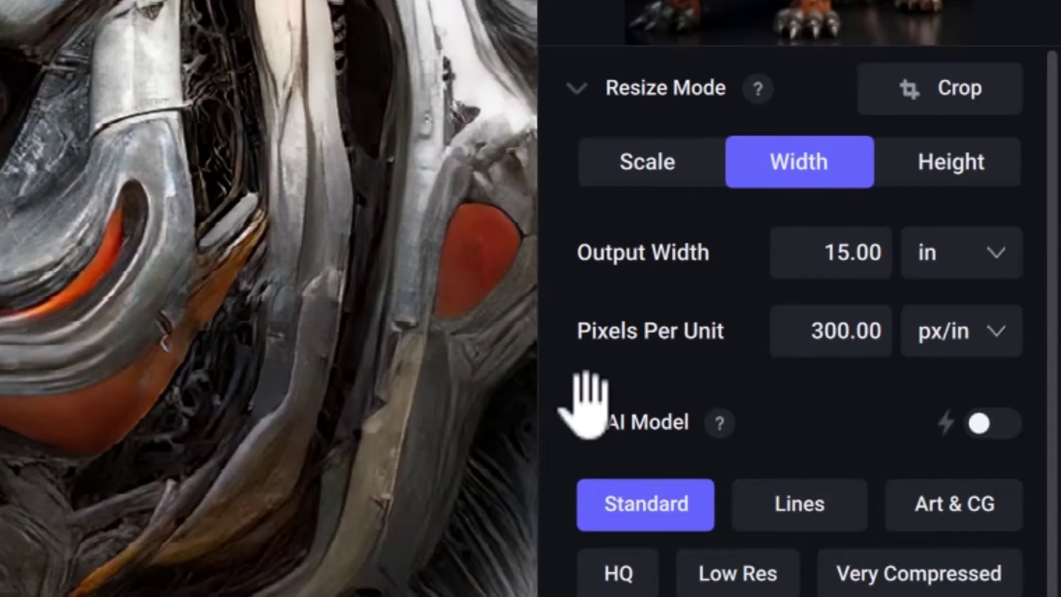
Show the output width in centimetres, reading 38.10 cm.
{"action": "left_click", "coordinate": [802, 330]}
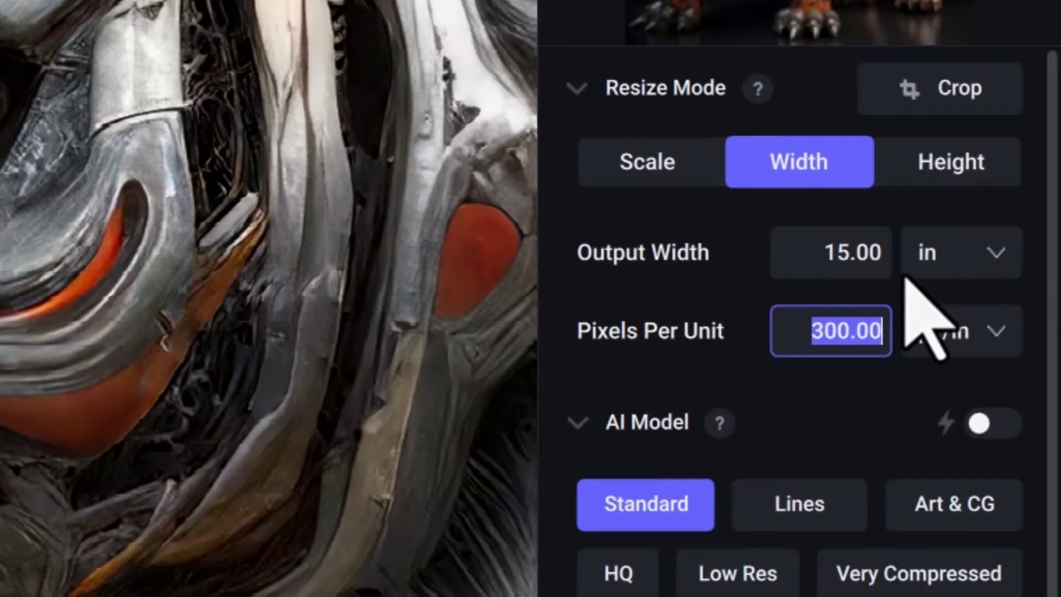
{"action": "left_click", "coordinate": [995, 246]}
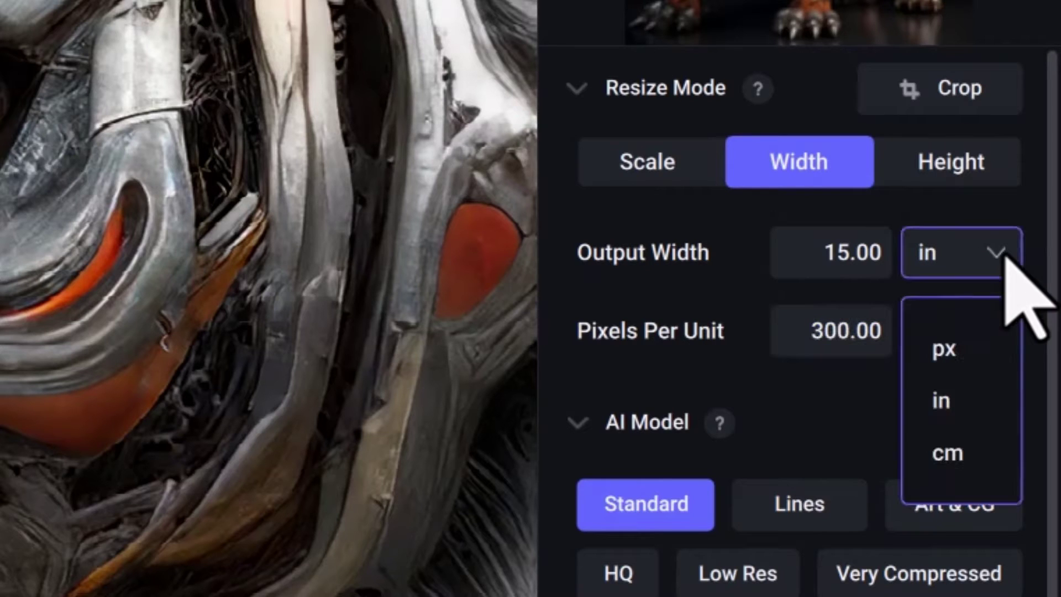
{"action": "left_click", "coordinate": [964, 452]}
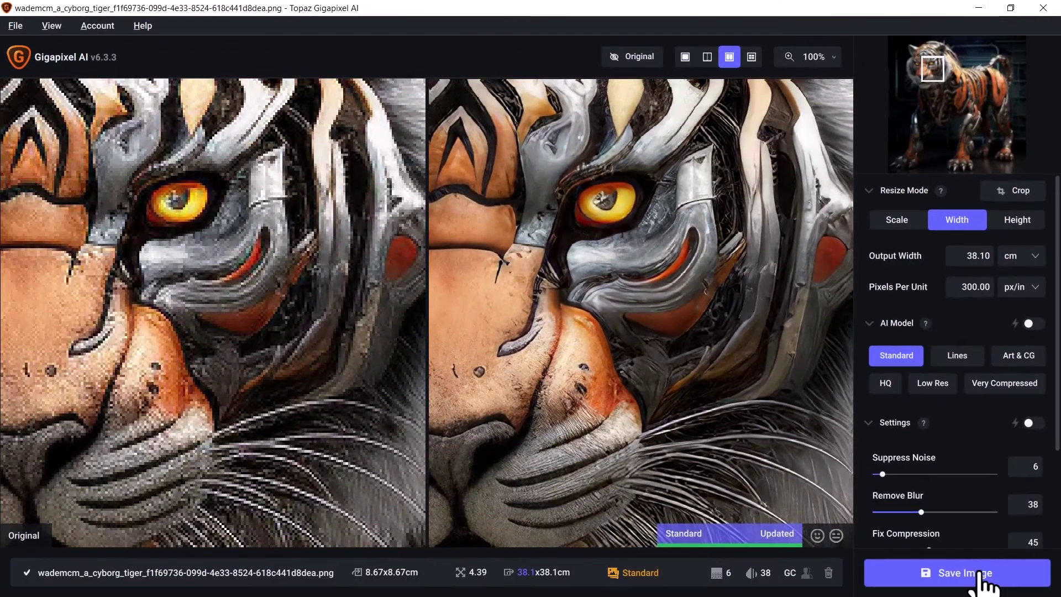
Save the 4500px tiger JPG and confirm 4500 x 4500 pixels at 300 dpi in its file details.
{"action": "left_click", "coordinate": [979, 575]}
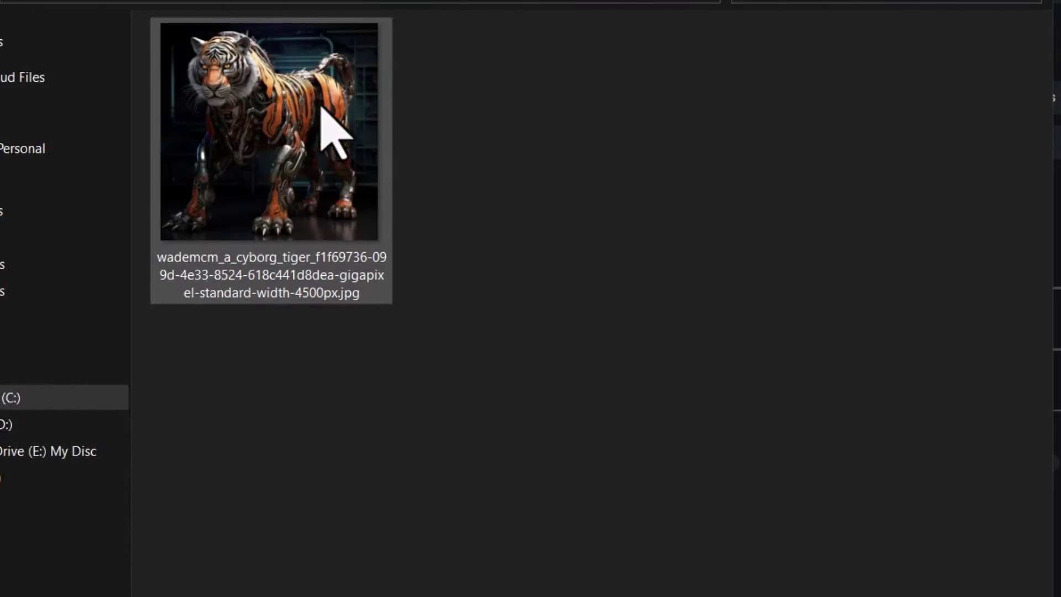
{"action": "left_click", "coordinate": [297, 96]}
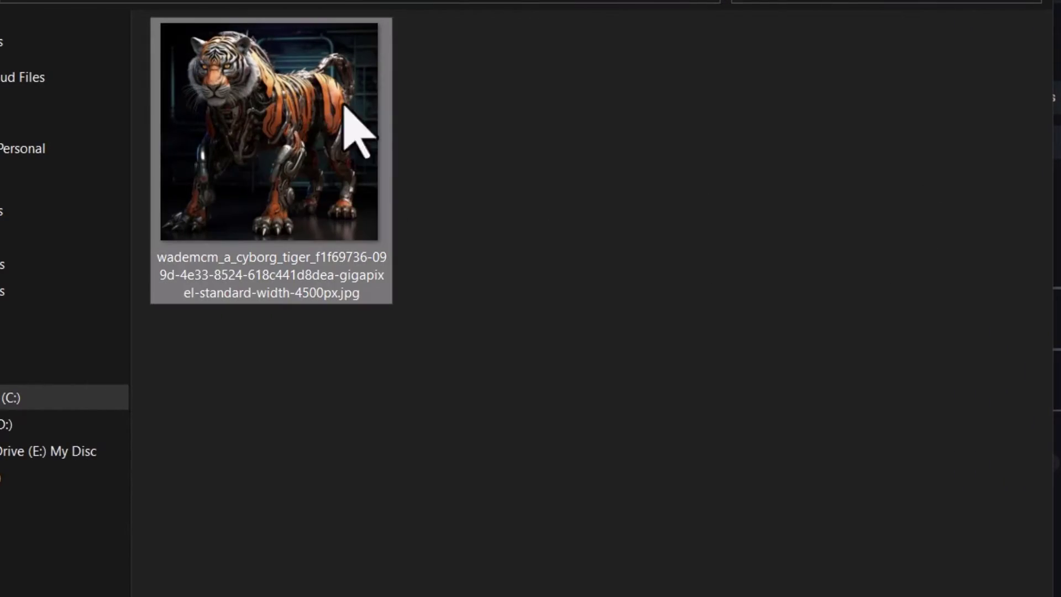
{"action": "key", "text": "alt+Return"}
{"action": "left_click", "coordinate": [558, 43]}
{"action": "left_click_drag", "start_coordinate": [781, 119], "coordinate": [782, 165]}
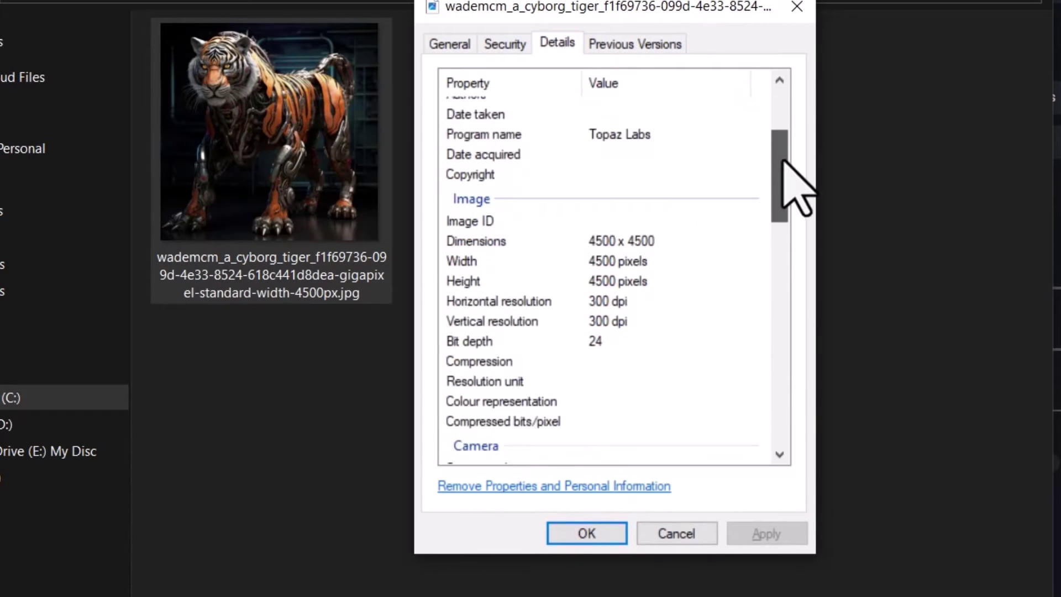
{"action": "scroll", "coordinate": [474, 213], "scroll_direction": "down", "scroll_amount": 1}
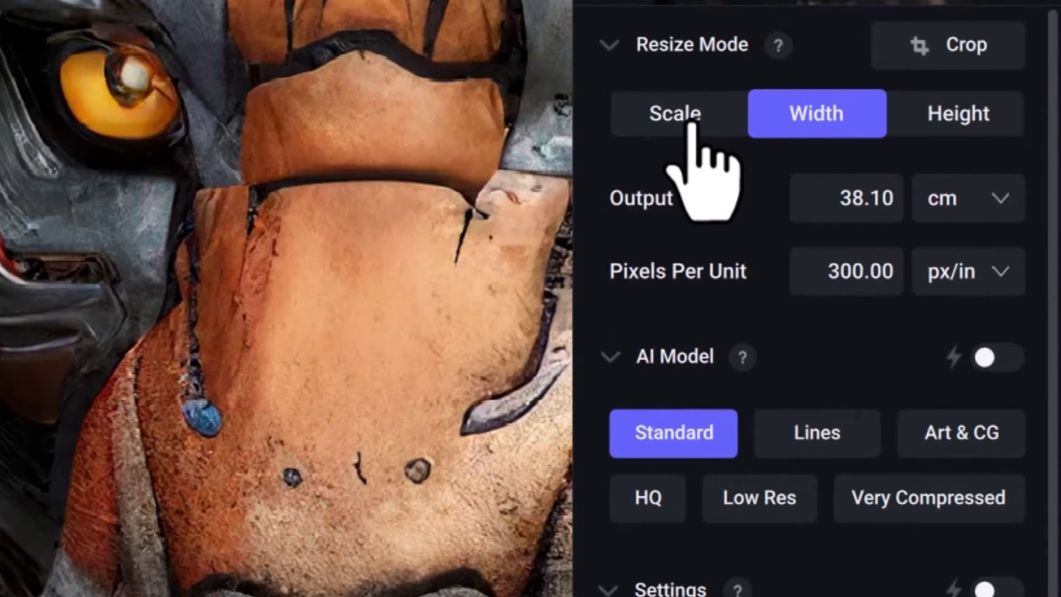
Switch to a 6x scale upscale (6144x6144px) and save the image.
{"action": "left_click", "coordinate": [902, 223]}
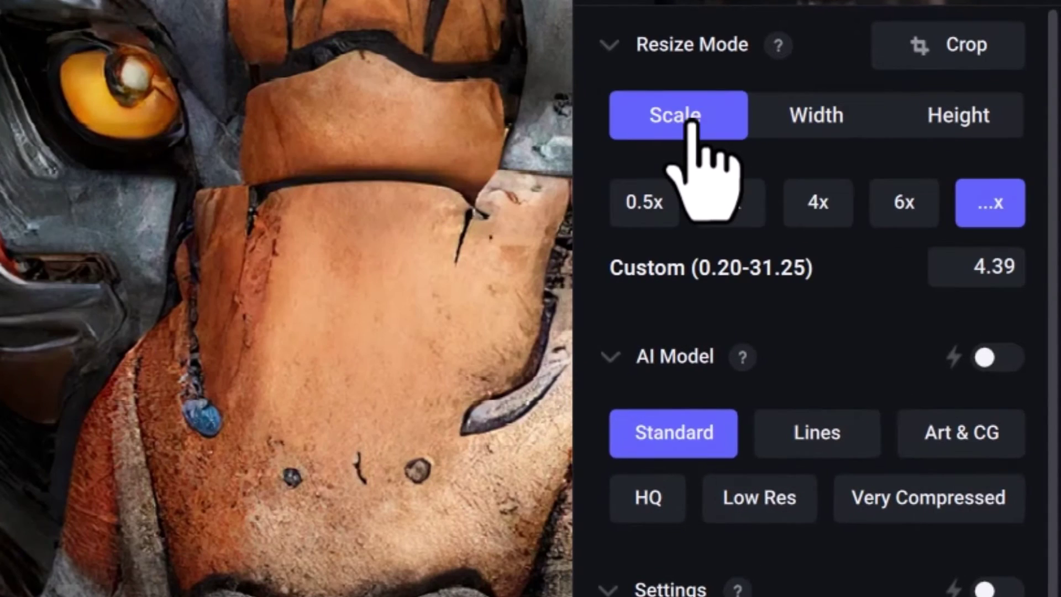
{"action": "left_click", "coordinate": [898, 221]}
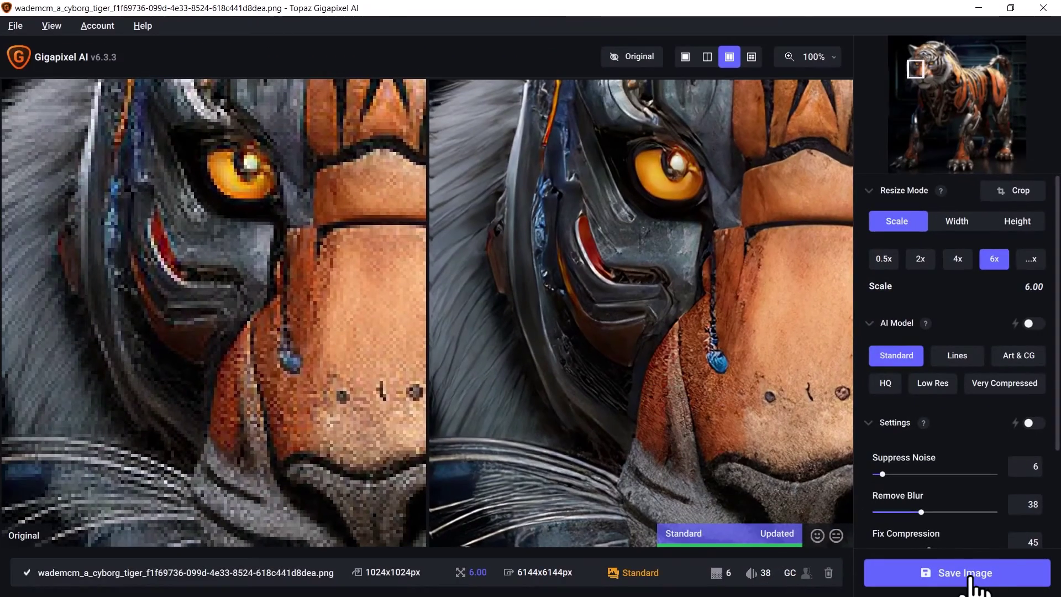
{"action": "left_click", "coordinate": [973, 575]}
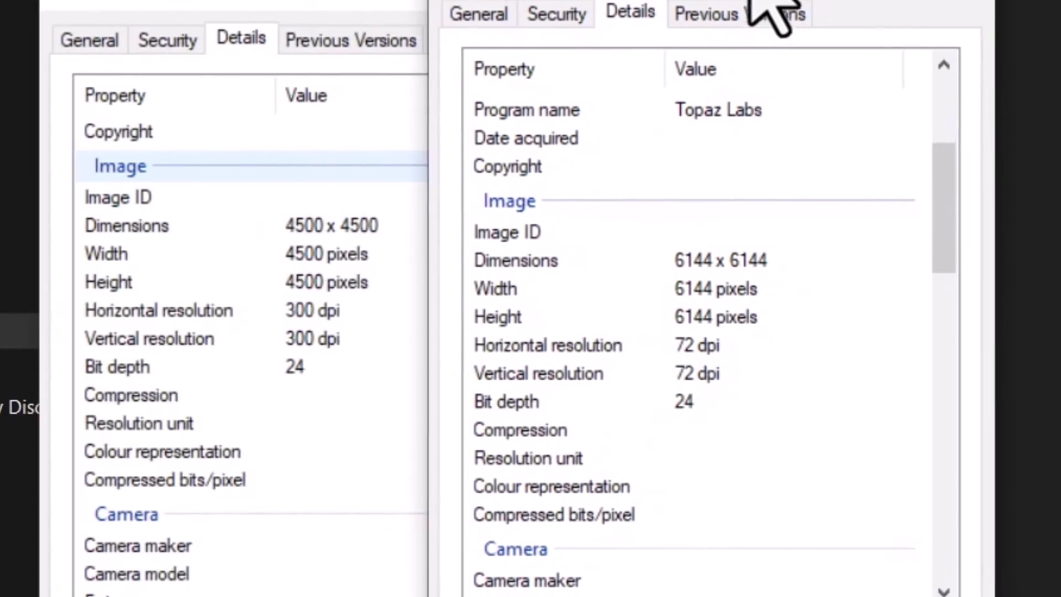
Arrange both exports' details to compare 4500 x 4500 at 300 dpi with 6144 x 6144 at 72 dpi.
{"action": "left_click_drag", "start_coordinate": [946, 208], "coordinate": [940, 182]}
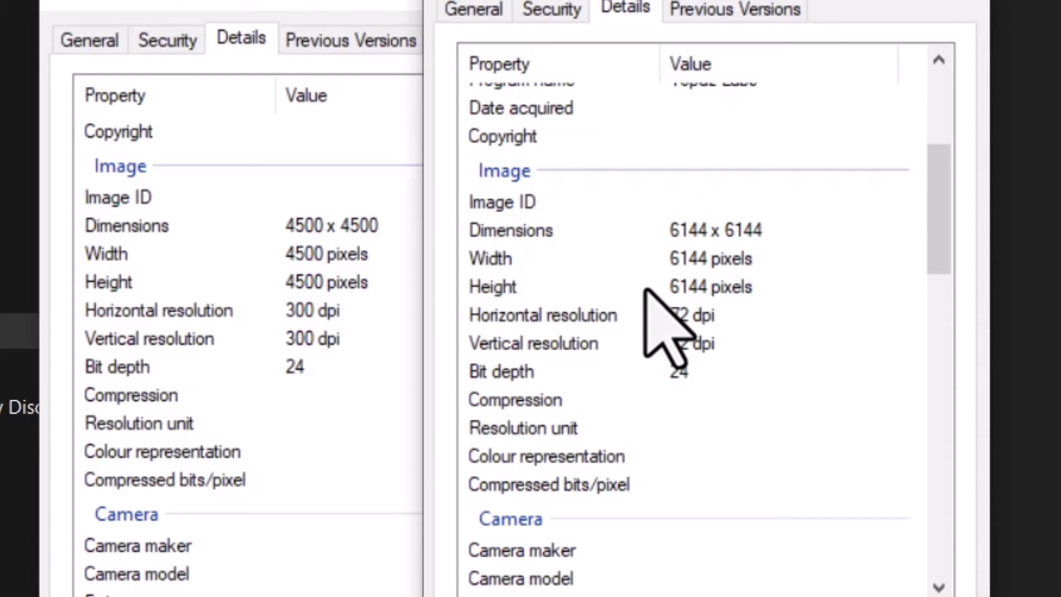
Inspect Photoshop's Image Size values: 6113 px, 84.907 inches square at 72 px/inch.
{"action": "left_click", "coordinate": [976, 3]}
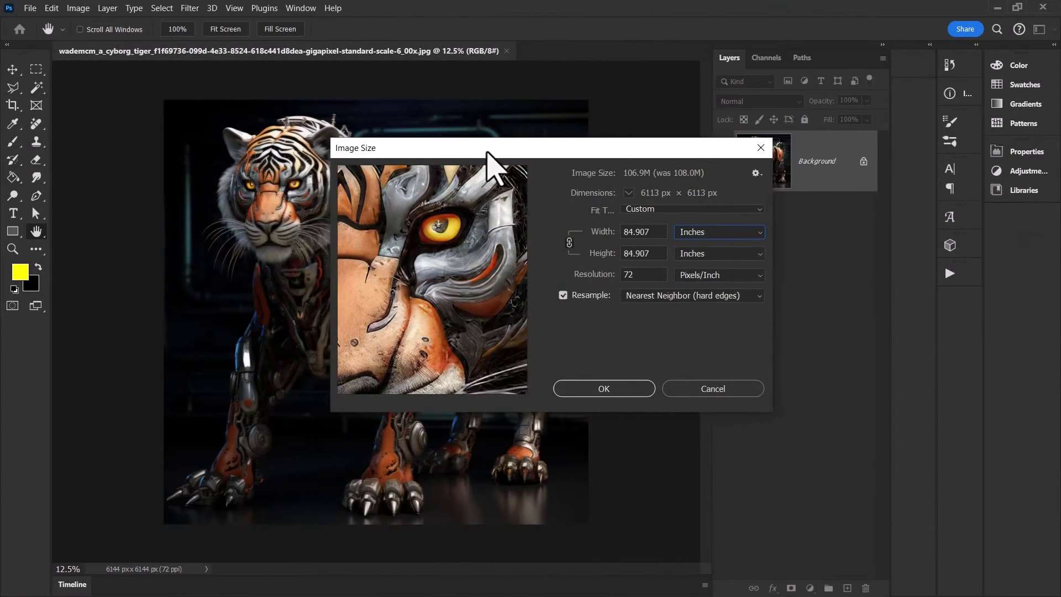
{"action": "left_click_drag", "start_coordinate": [490, 165], "coordinate": [517, 167]}
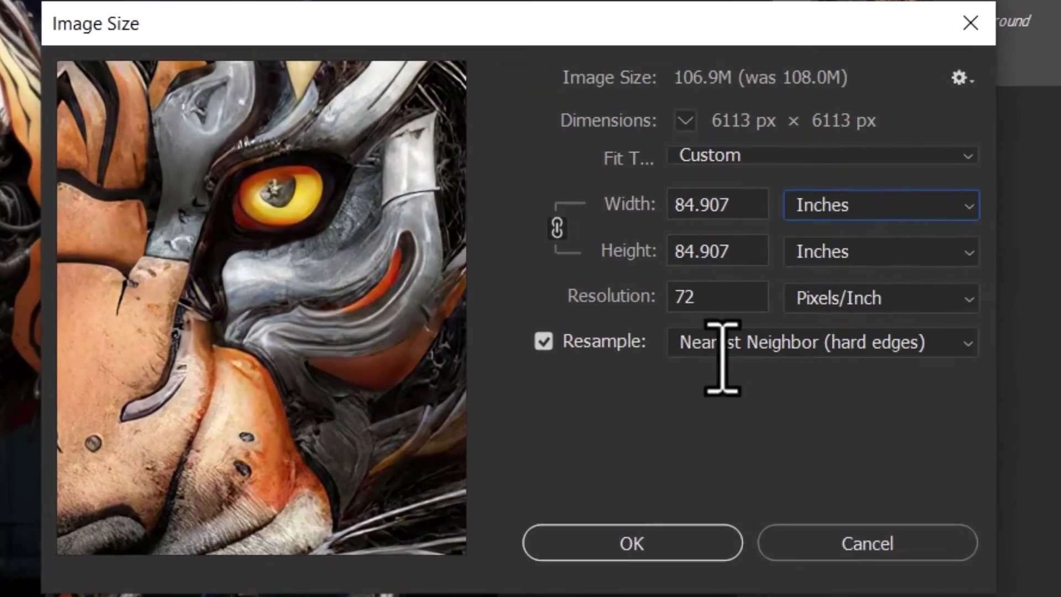
{"action": "key", "text": "shift+Tab"}
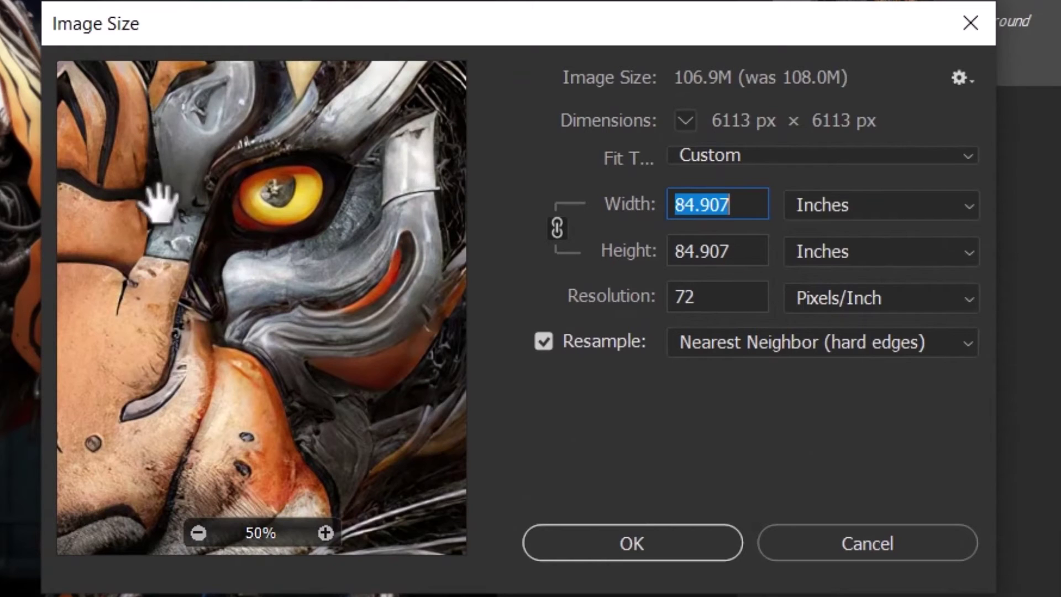
{"action": "double_click", "coordinate": [679, 299]}
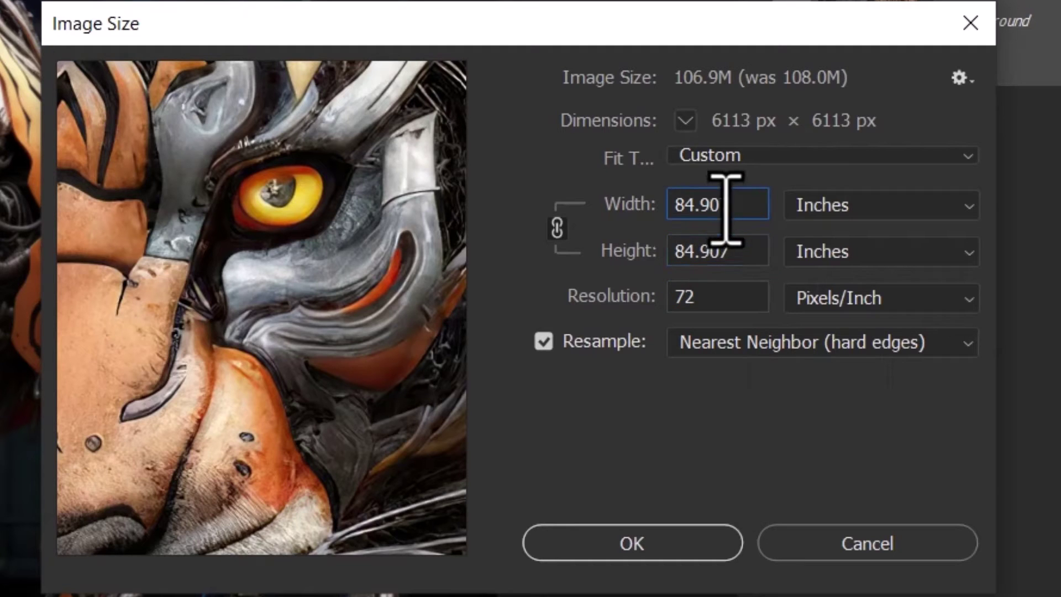
{"action": "left_click_drag", "start_coordinate": [667, 207], "coordinate": [794, 210]}
{"action": "left_click_drag", "start_coordinate": [671, 252], "coordinate": [805, 260]}
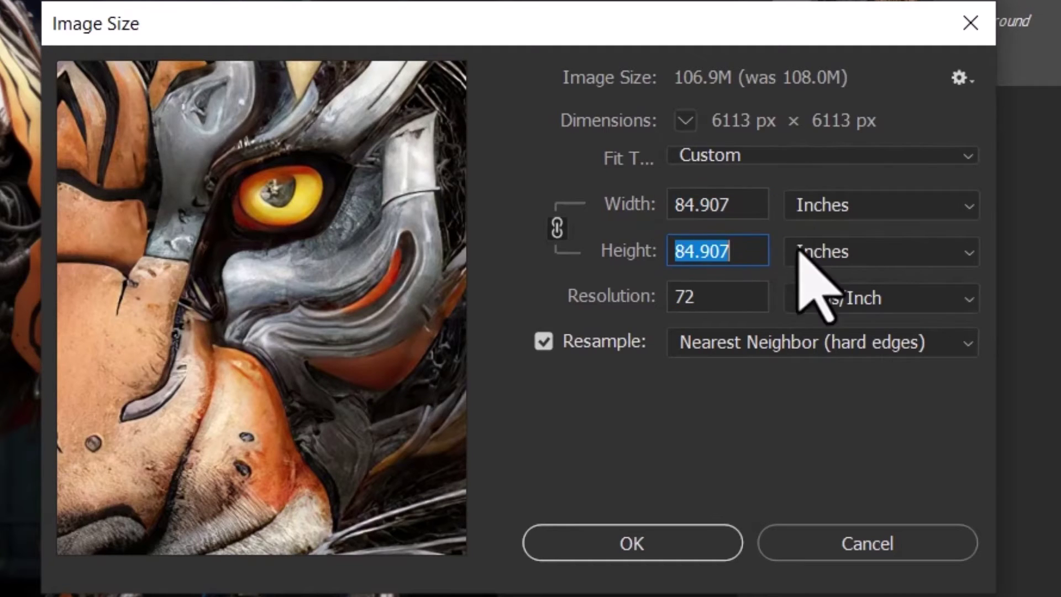
{"action": "left_click", "coordinate": [722, 202]}
{"action": "left_click_drag", "start_coordinate": [723, 202], "coordinate": [606, 222]}
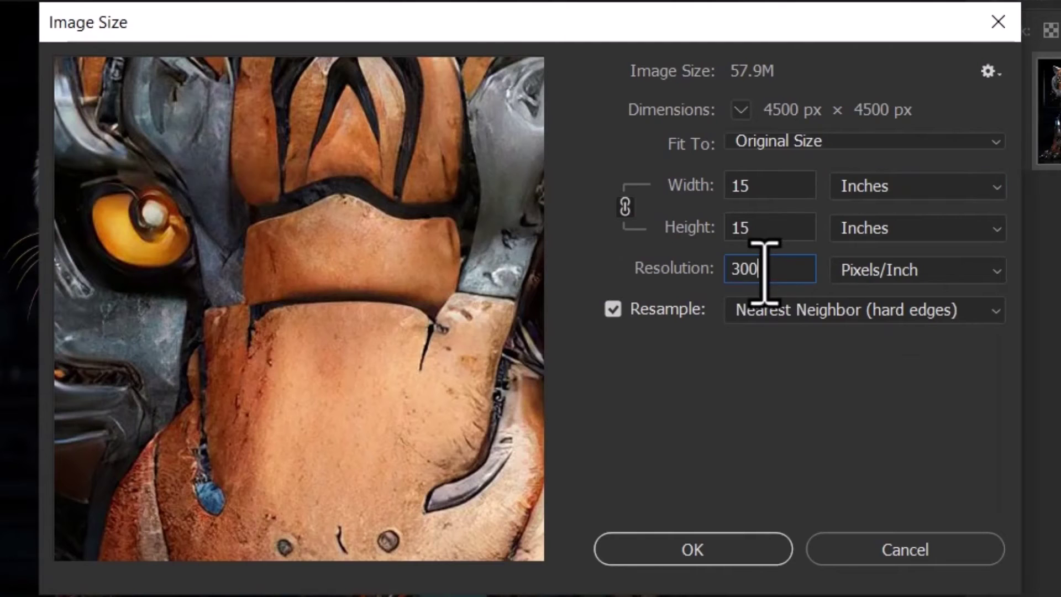
Enter a 30-inch width at 300 px/inch, giving 9000 x 9000 px.
{"action": "double_click", "coordinate": [765, 270]}
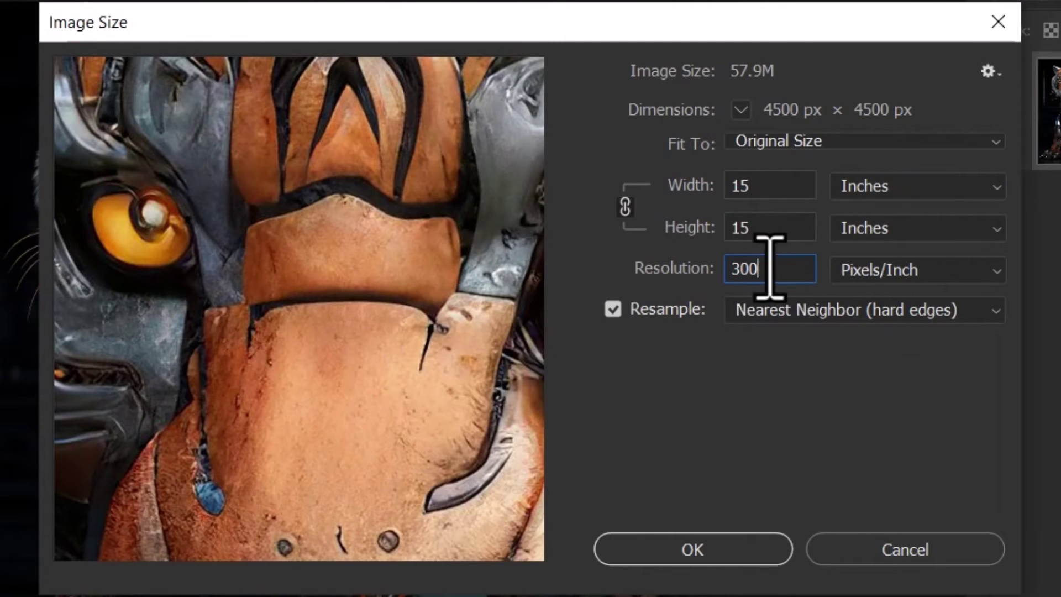
{"action": "double_click", "coordinate": [727, 236]}
{"action": "double_click", "coordinate": [754, 185]}
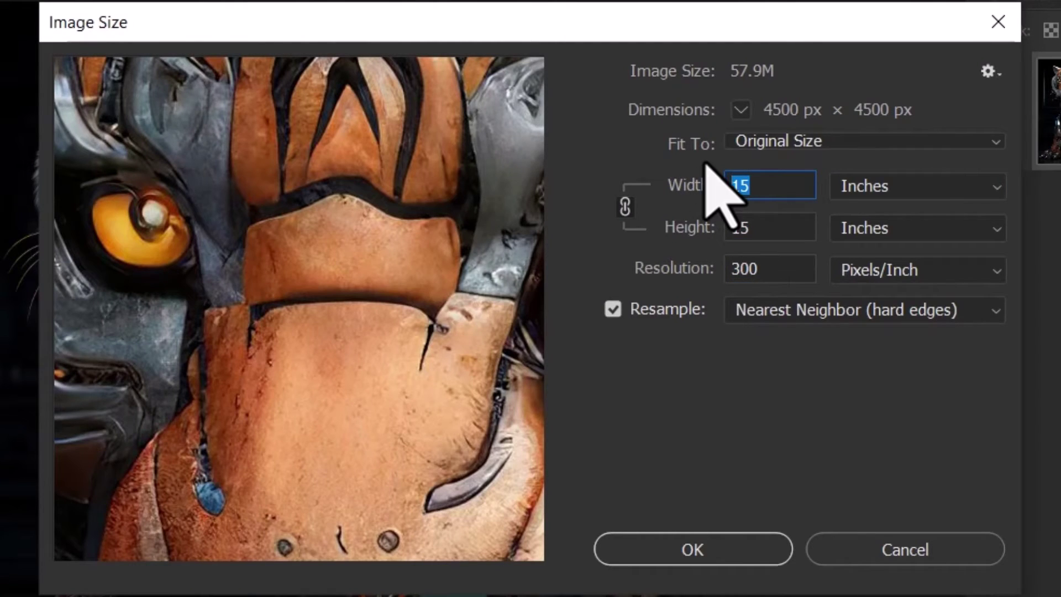
{"action": "double_click", "coordinate": [776, 270]}
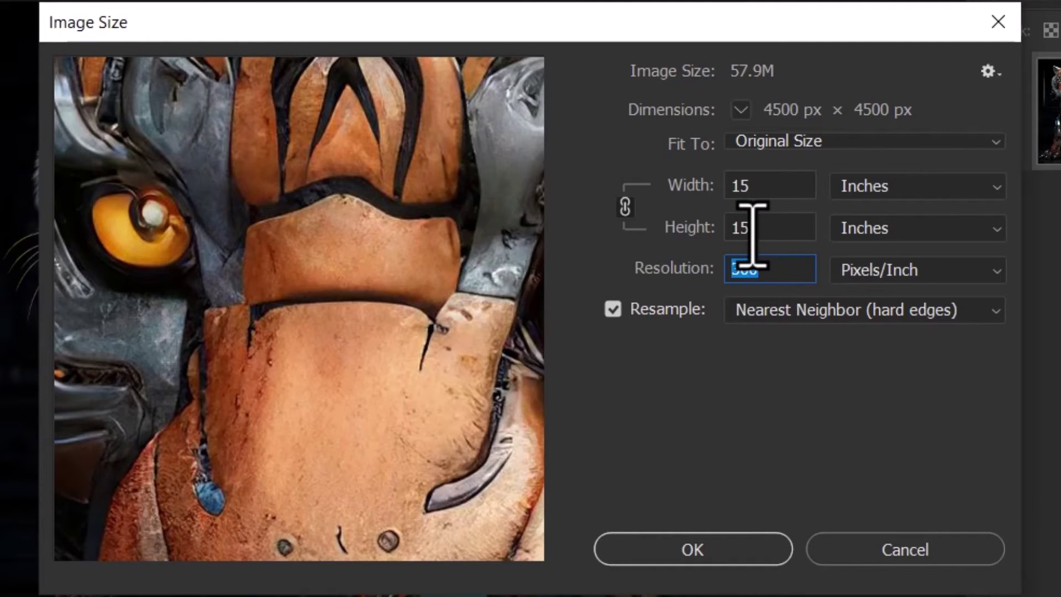
{"action": "left_click", "coordinate": [756, 228]}
{"action": "left_click", "coordinate": [761, 186]}
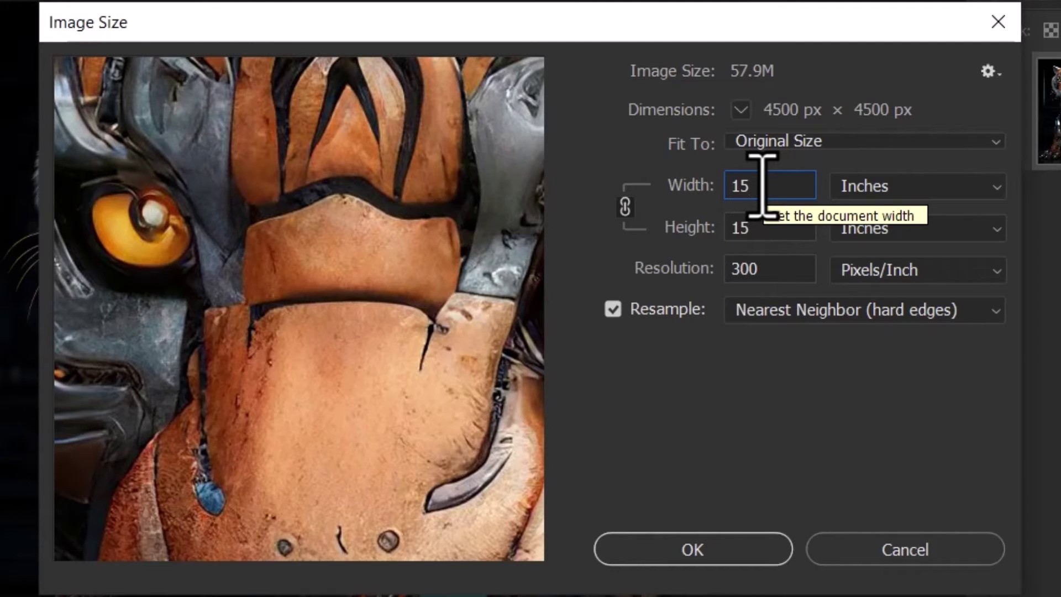
{"action": "double_click", "coordinate": [729, 267]}
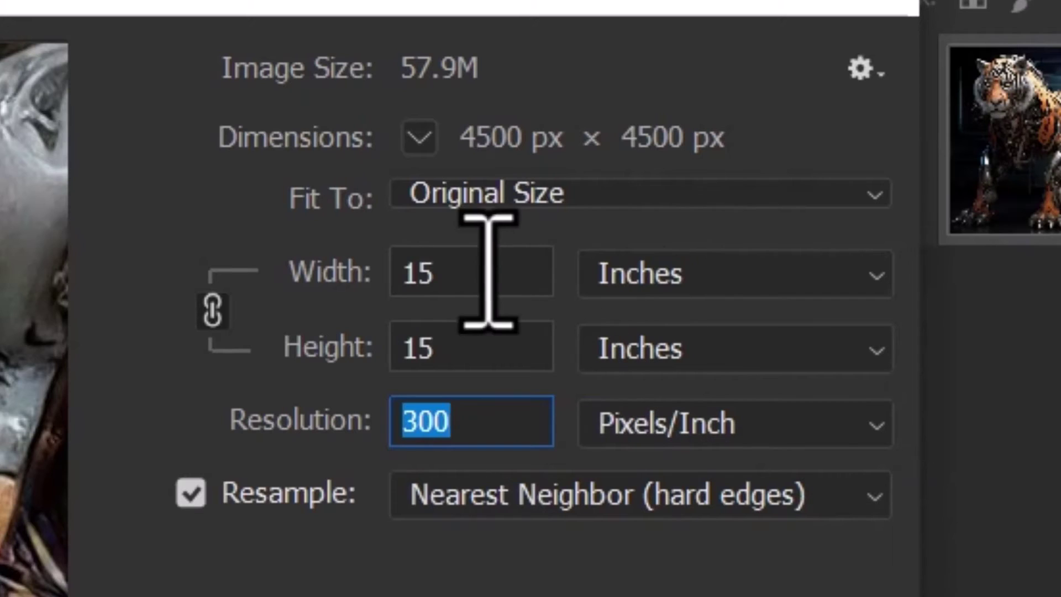
{"action": "double_click", "coordinate": [414, 272]}
{"action": "type", "text": "30"}
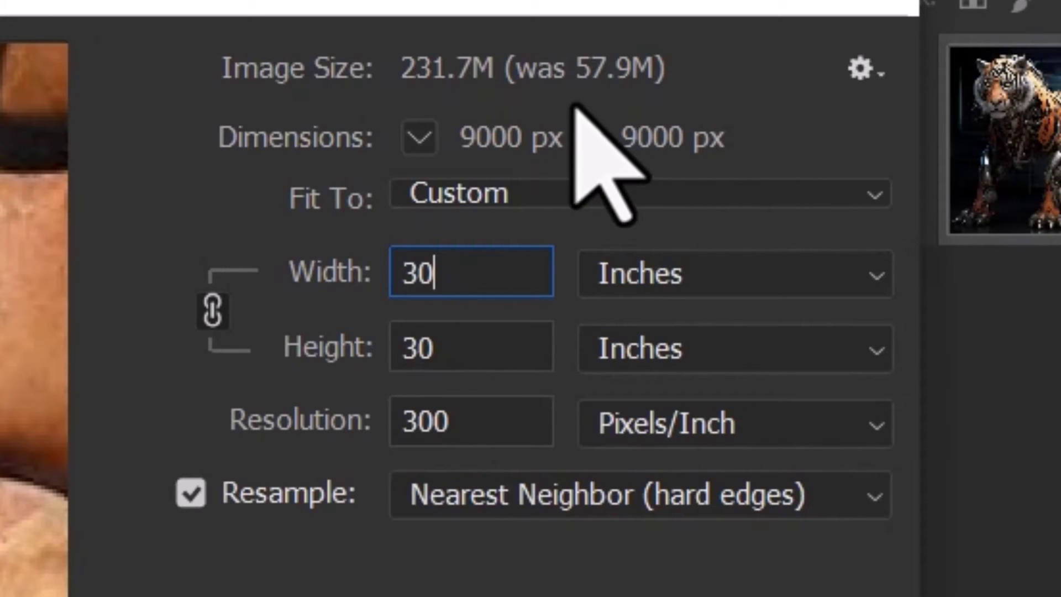
Change the resolution to 150 pixels per inch, making the 30-inch image 4500 px wide.
{"action": "left_click", "coordinate": [470, 426]}
{"action": "type", "text": "150"}
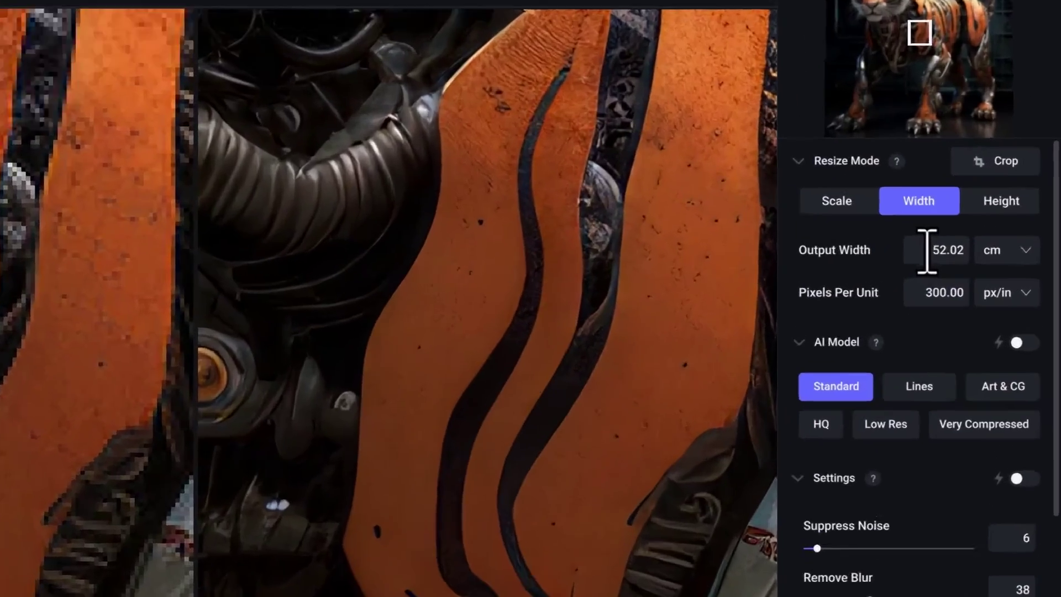
{"action": "left_click", "coordinate": [927, 251]}
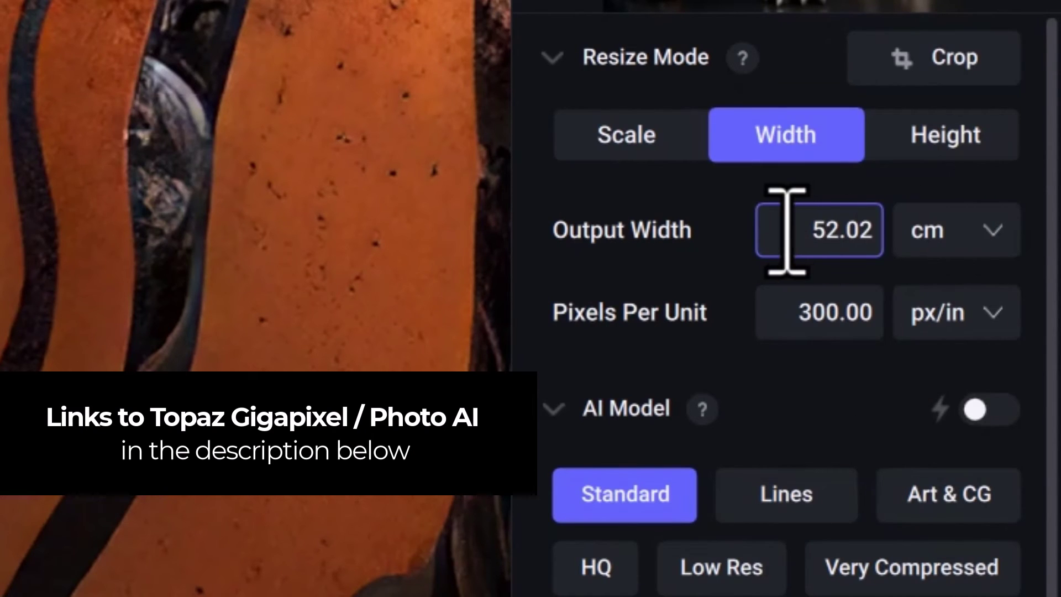
{"action": "left_click_drag", "start_coordinate": [792, 232], "coordinate": [864, 229]}
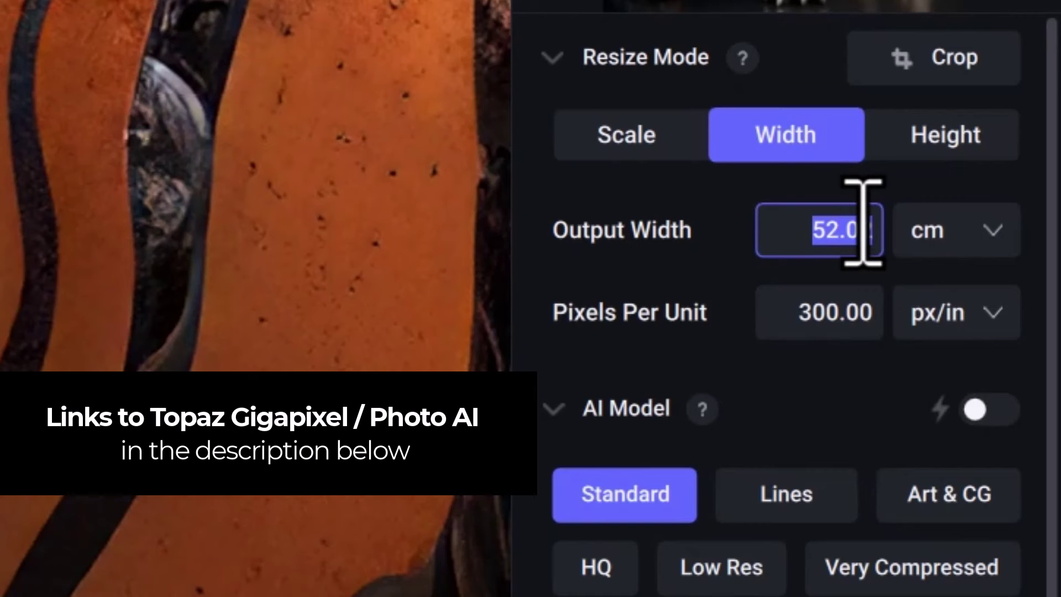
{"action": "left_click_drag", "start_coordinate": [794, 323], "coordinate": [879, 315]}
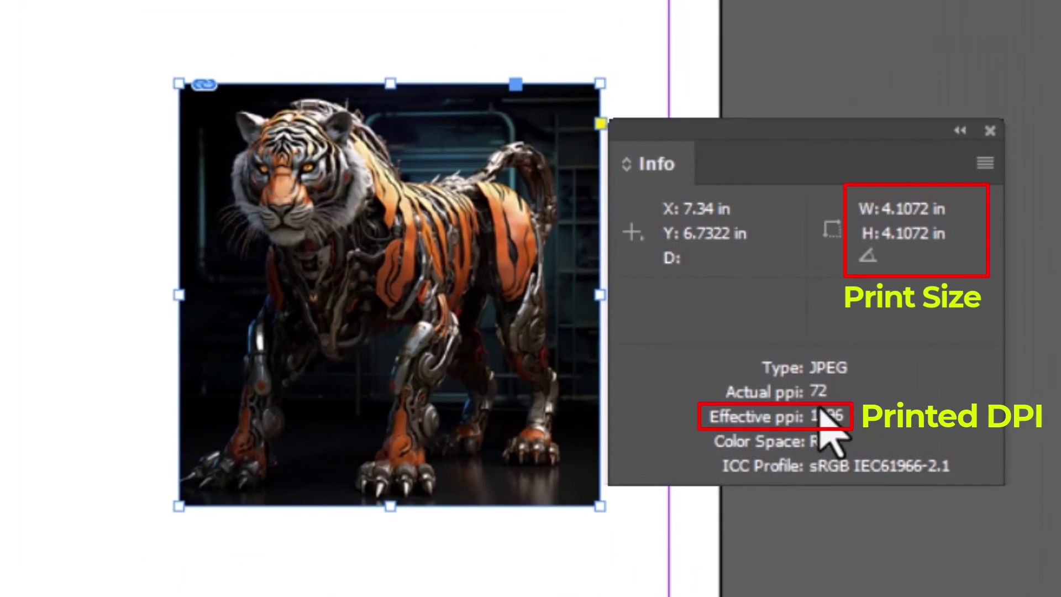
Scale the tiger image frame to 3.8625 inches square, reaching 1591 effective ppi.
{"action": "left_click_drag", "start_coordinate": [179, 506], "coordinate": [0, 596]}
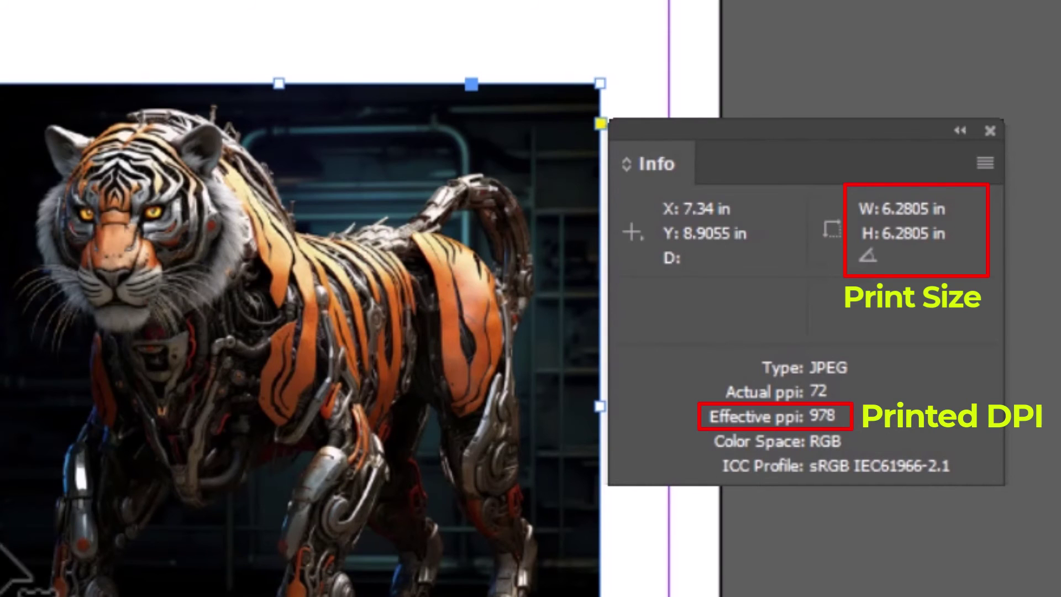
{"action": "left_click_drag", "start_coordinate": [0, 596], "coordinate": [204, 480]}
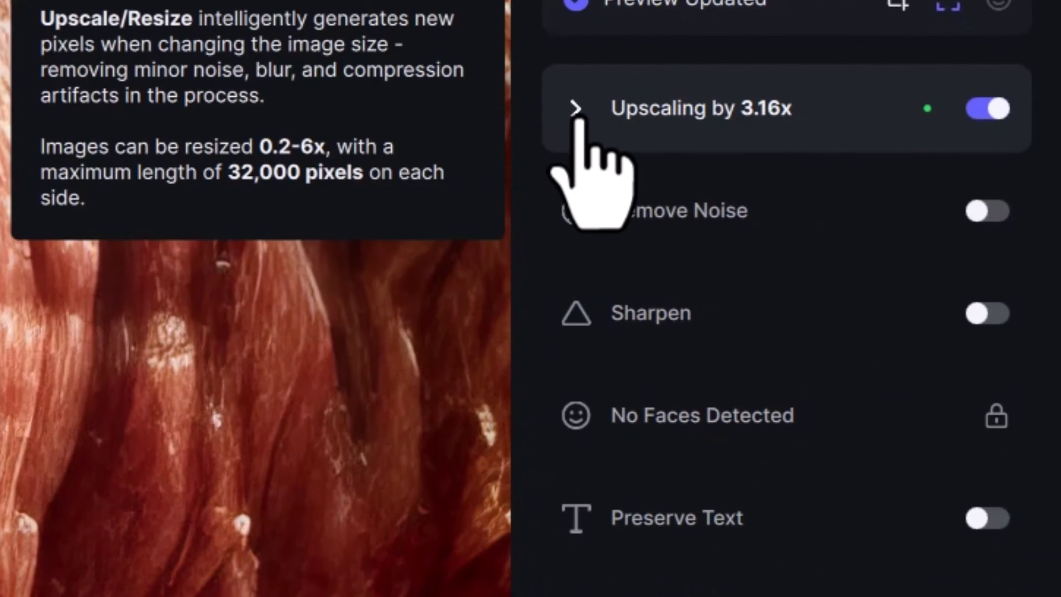
Expand the upscaling options, use inches, and set the resolution to 300 px/in.
{"action": "left_click", "coordinate": [672, 141]}
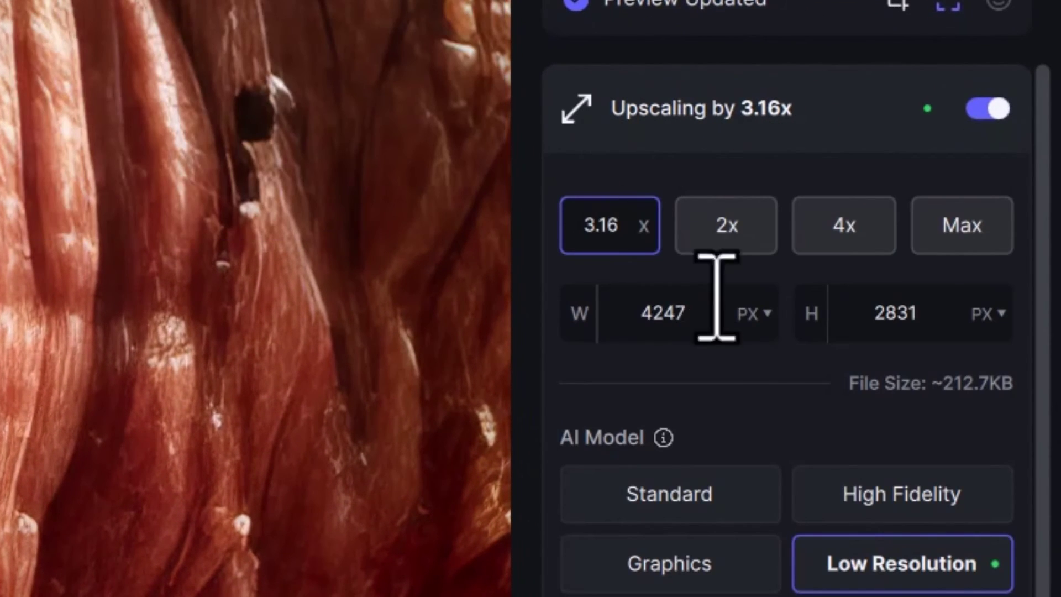
{"action": "left_click", "coordinate": [755, 315]}
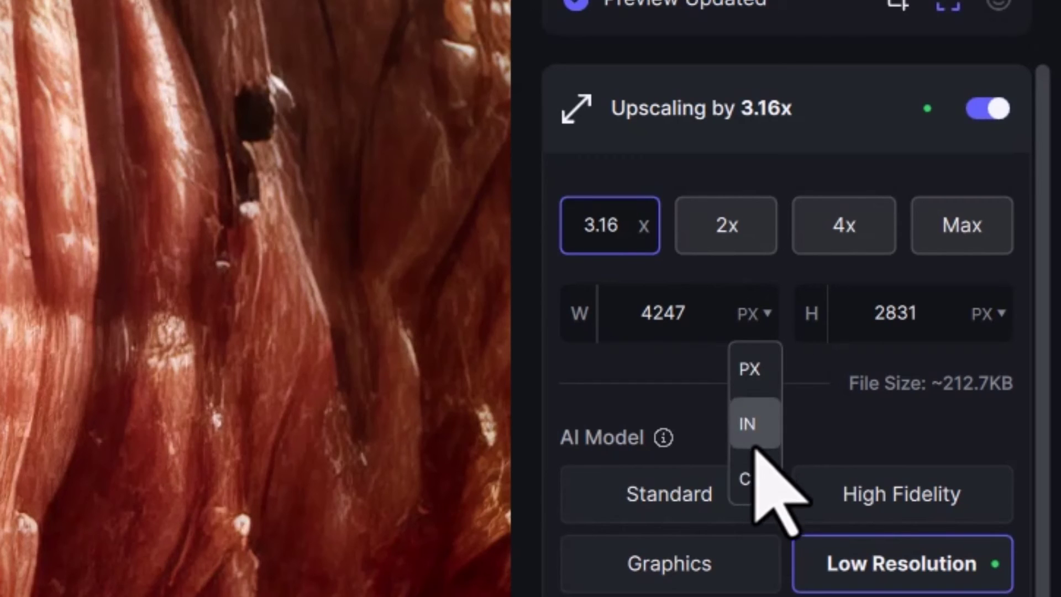
{"action": "left_click", "coordinate": [751, 480]}
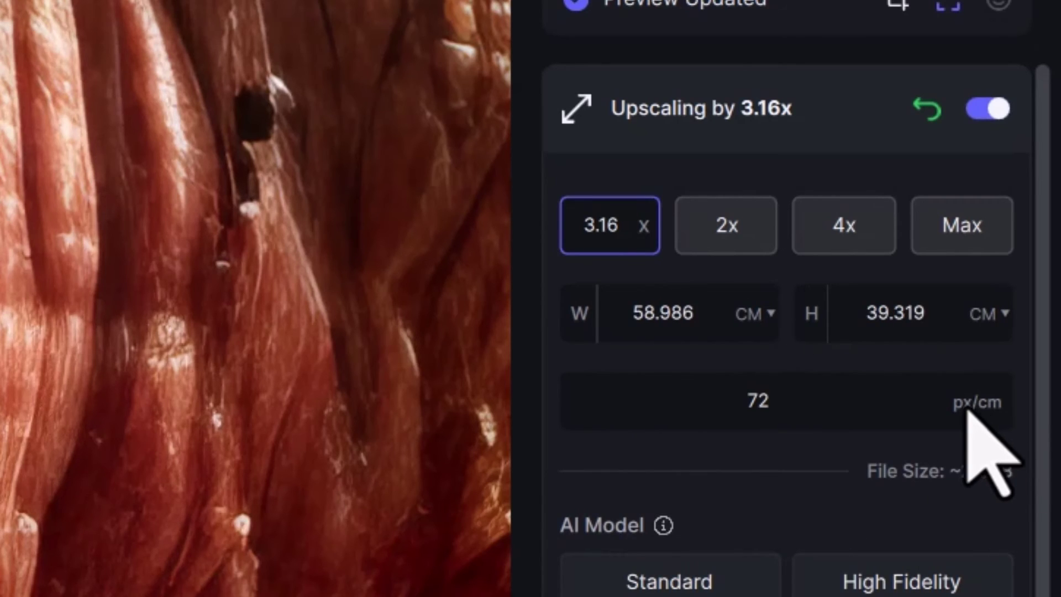
{"action": "double_click", "coordinate": [929, 403]}
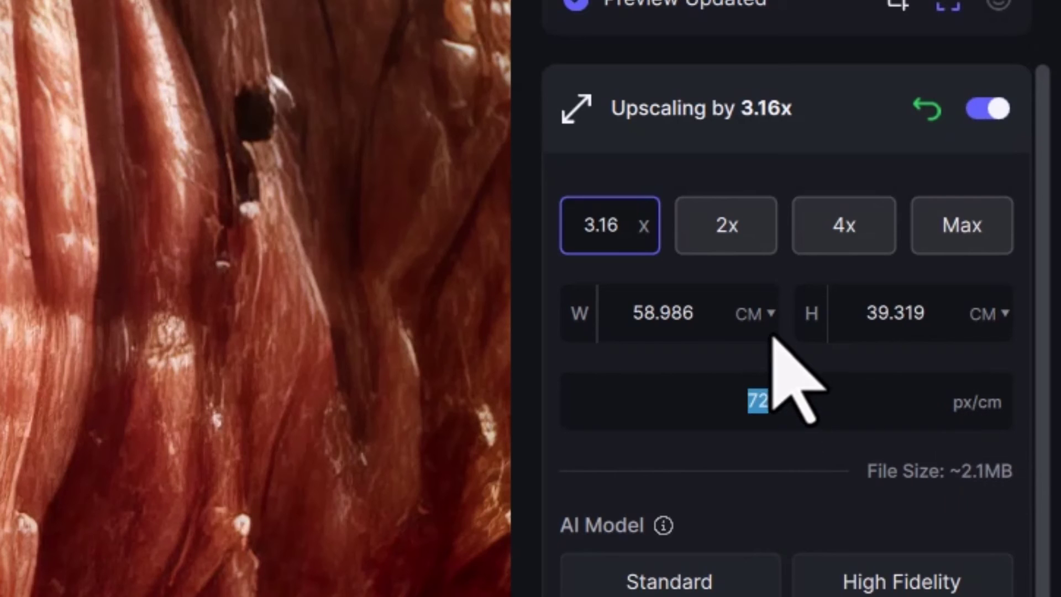
{"action": "left_click", "coordinate": [763, 314]}
{"action": "left_click", "coordinate": [758, 433]}
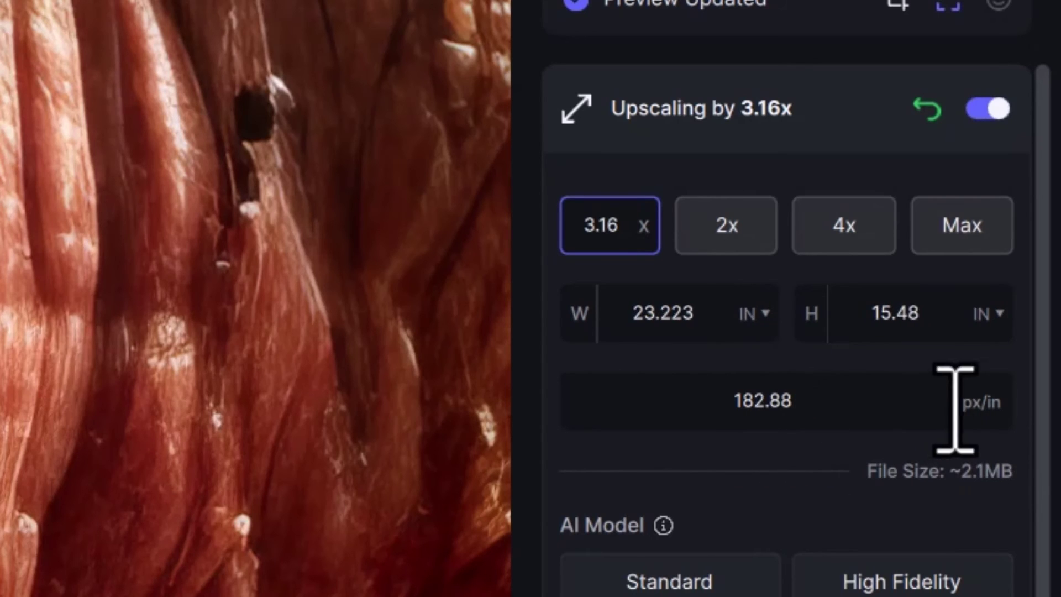
{"action": "left_click", "coordinate": [719, 401]}
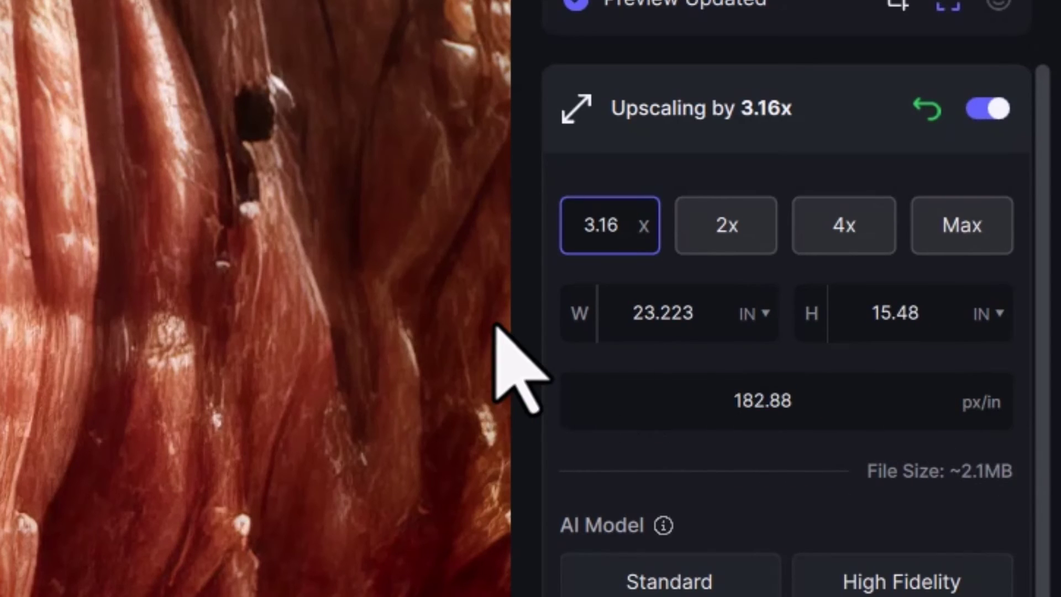
{"action": "key", "text": "ctrl+a"}
{"action": "type", "text": "300"}
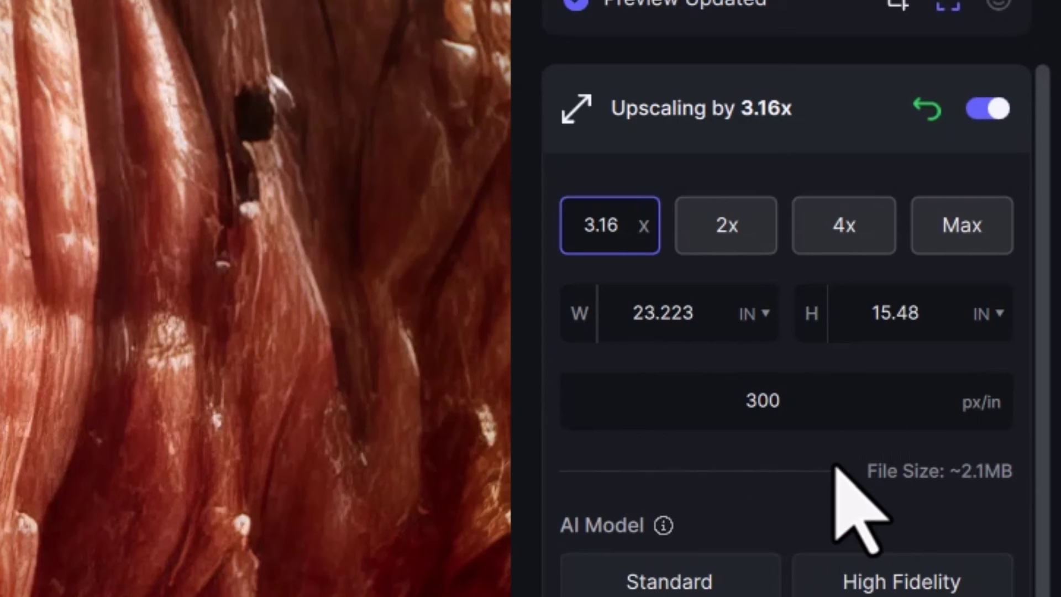
{"action": "left_click", "coordinate": [702, 320]}
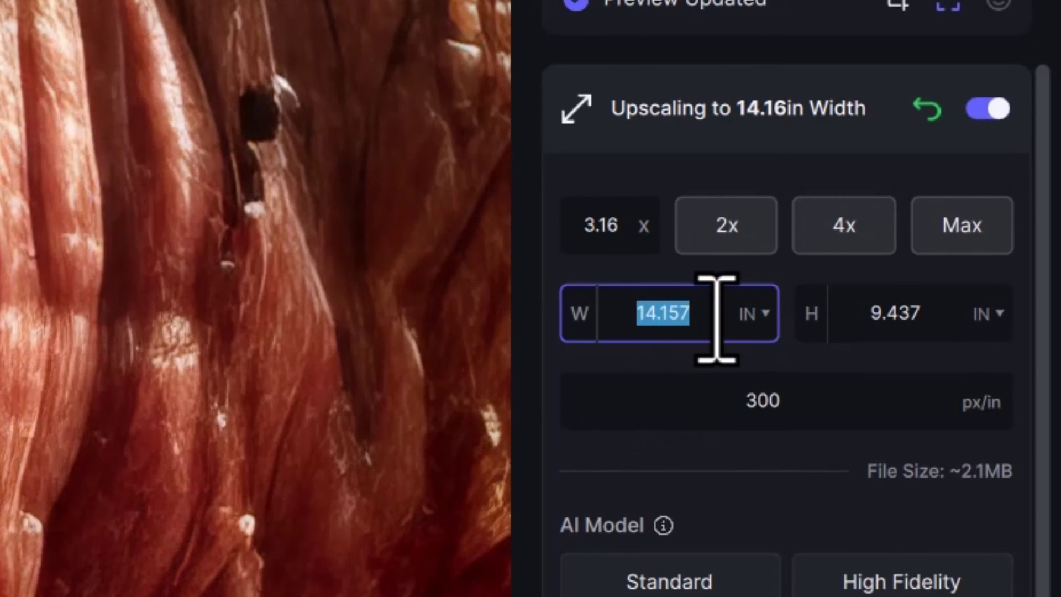
Show the size in centimetres: 35.958 × 23.969 cm at 118.11 px/cm.
{"action": "left_click", "coordinate": [691, 399]}
{"action": "left_click_drag", "start_coordinate": [691, 399], "coordinate": [796, 403]}
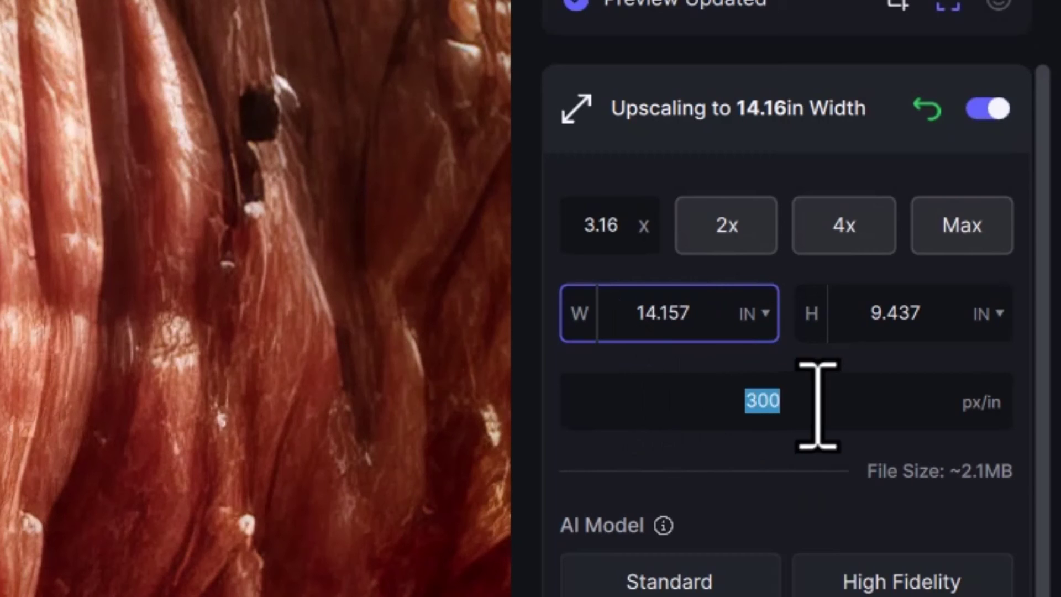
{"action": "left_click", "coordinate": [752, 313]}
{"action": "left_click", "coordinate": [753, 479]}
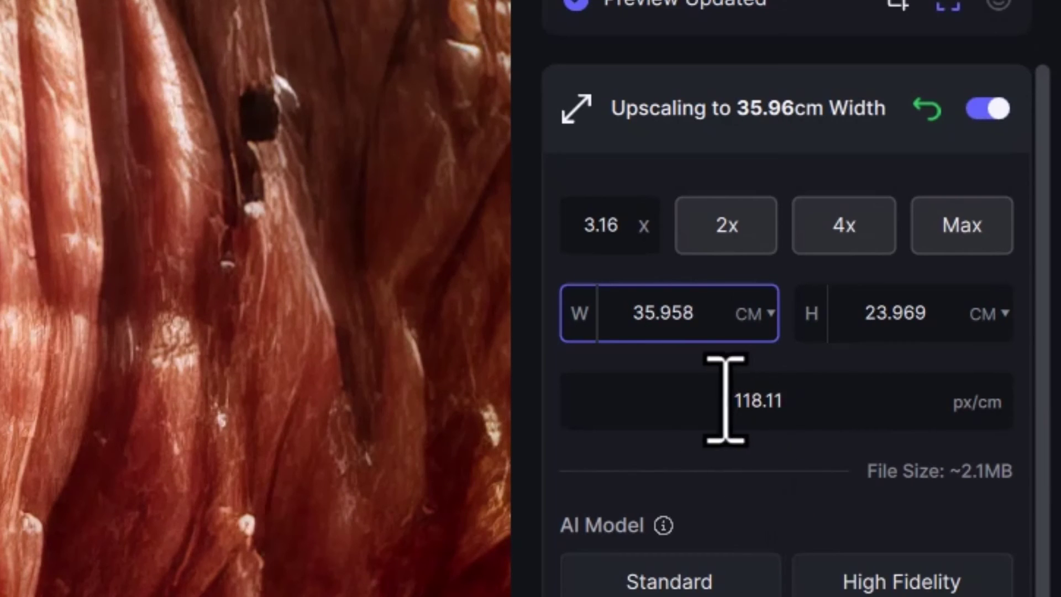
{"action": "left_click_drag", "start_coordinate": [723, 398], "coordinate": [810, 403]}
{"action": "left_click", "coordinate": [811, 414]}
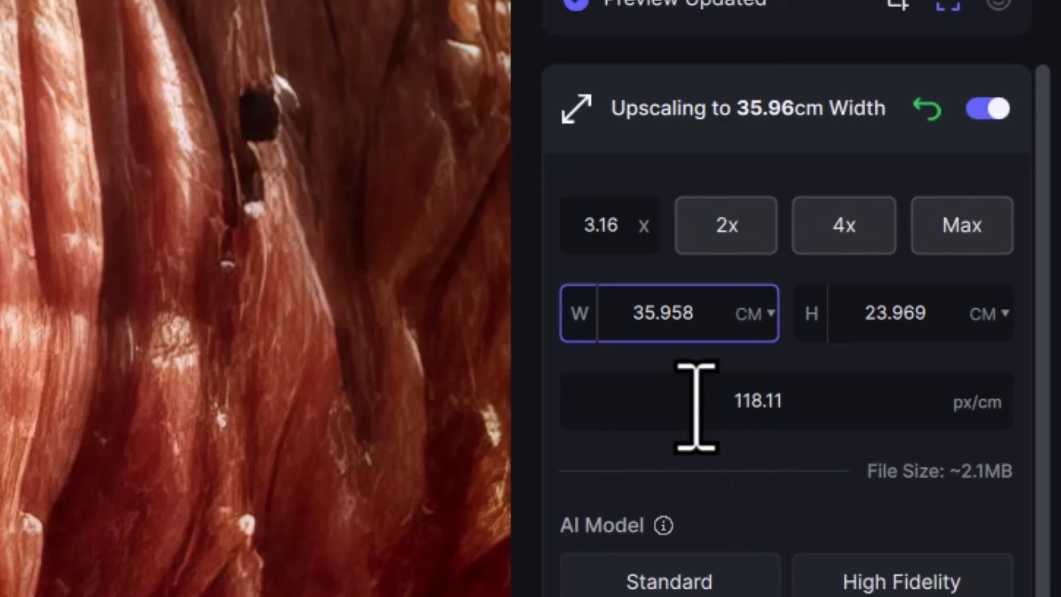
{"action": "left_click_drag", "start_coordinate": [724, 403], "coordinate": [868, 403]}
{"action": "left_click", "coordinate": [853, 411]}
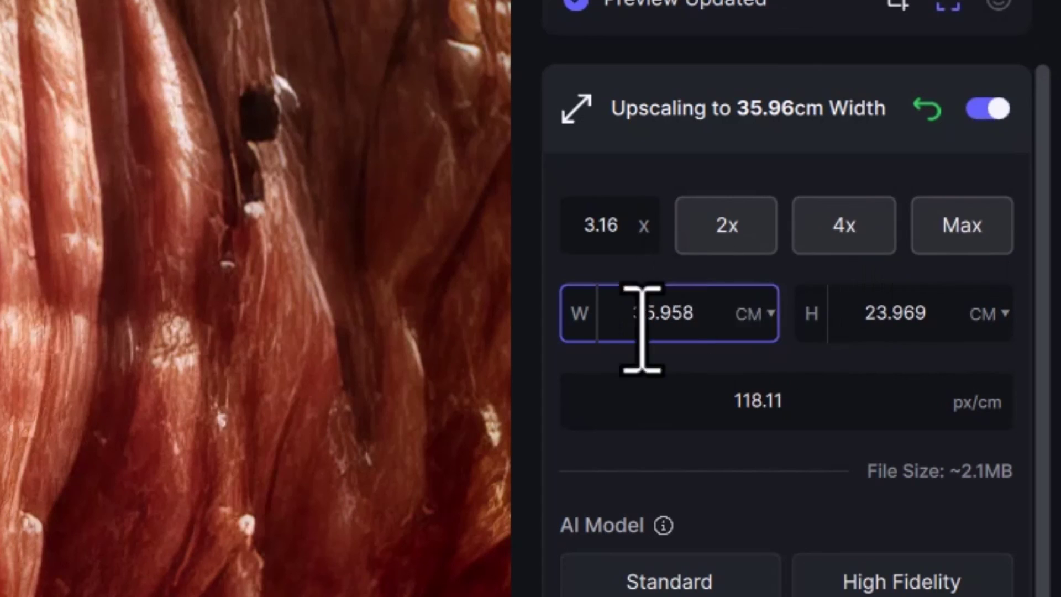
{"action": "left_click", "coordinate": [772, 313]}
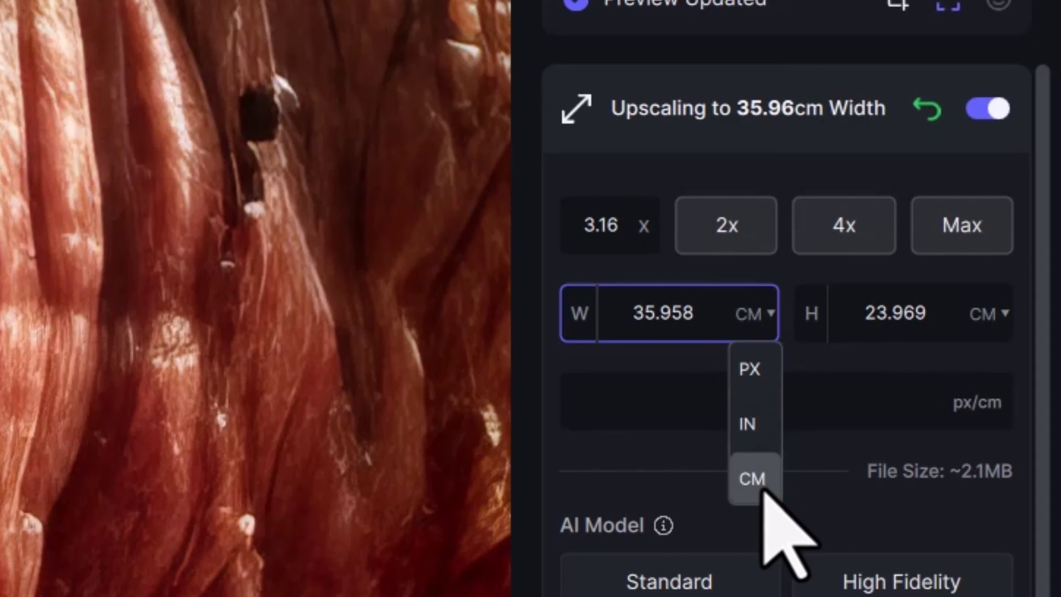
{"action": "left_click", "coordinate": [639, 237]}
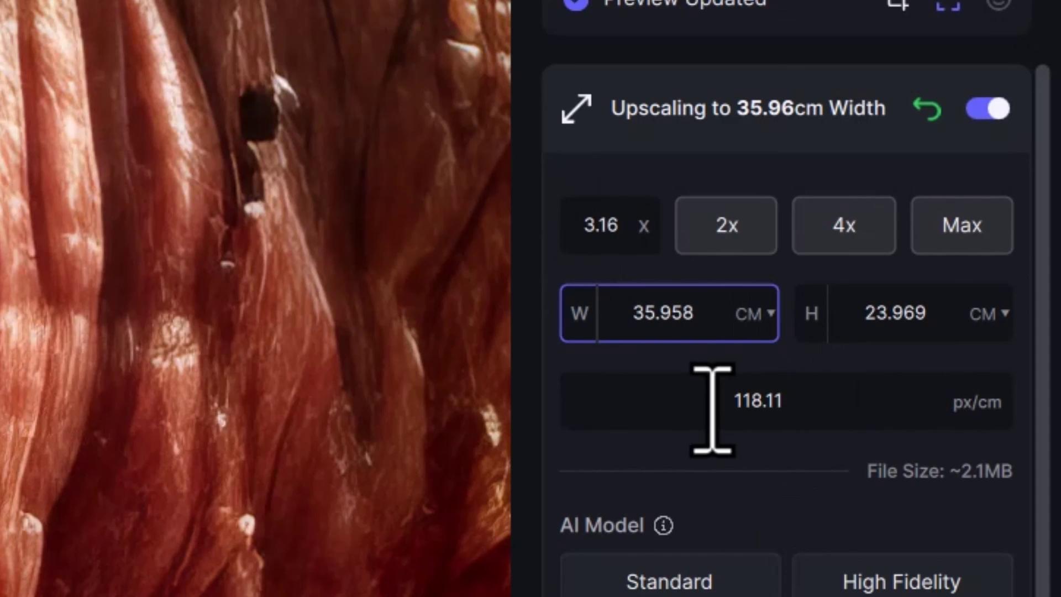